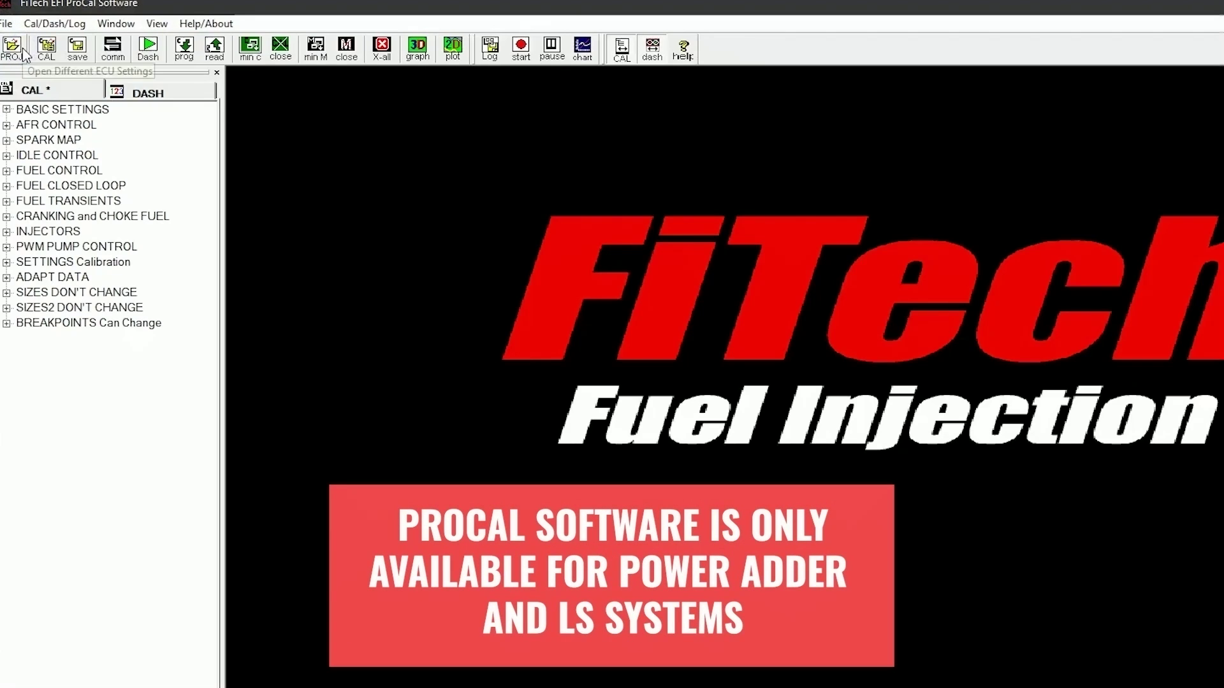
Open the saved log list in FiTech EFI ProCal and choose the accel log
{"action": "left_click", "coordinate": [582, 48]}
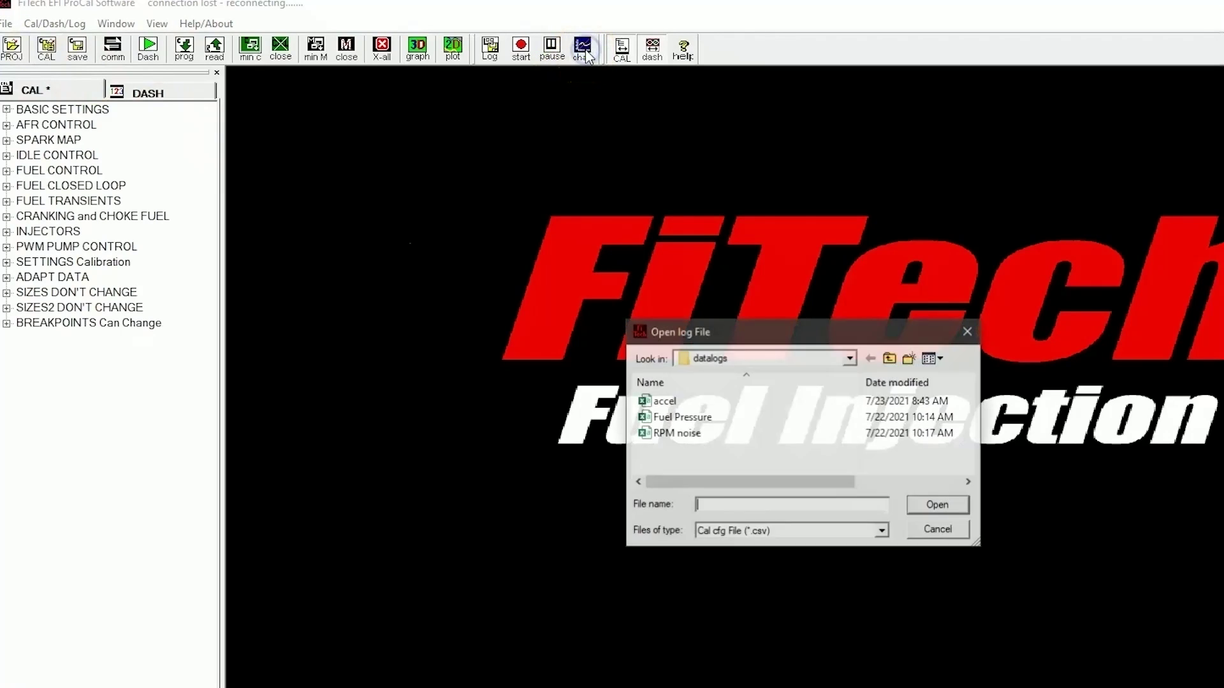
{"action": "left_click", "coordinate": [694, 401]}
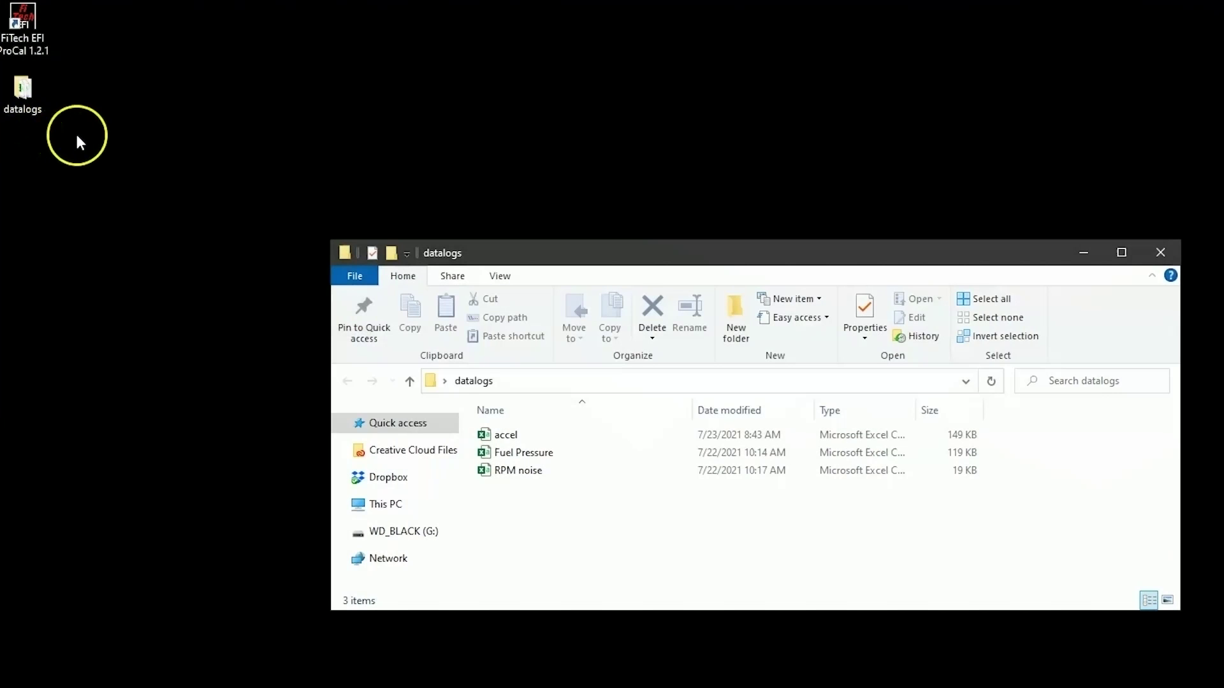
Open accel.csv from the datalogs folder in Excel
{"action": "double_click", "coordinate": [533, 438]}
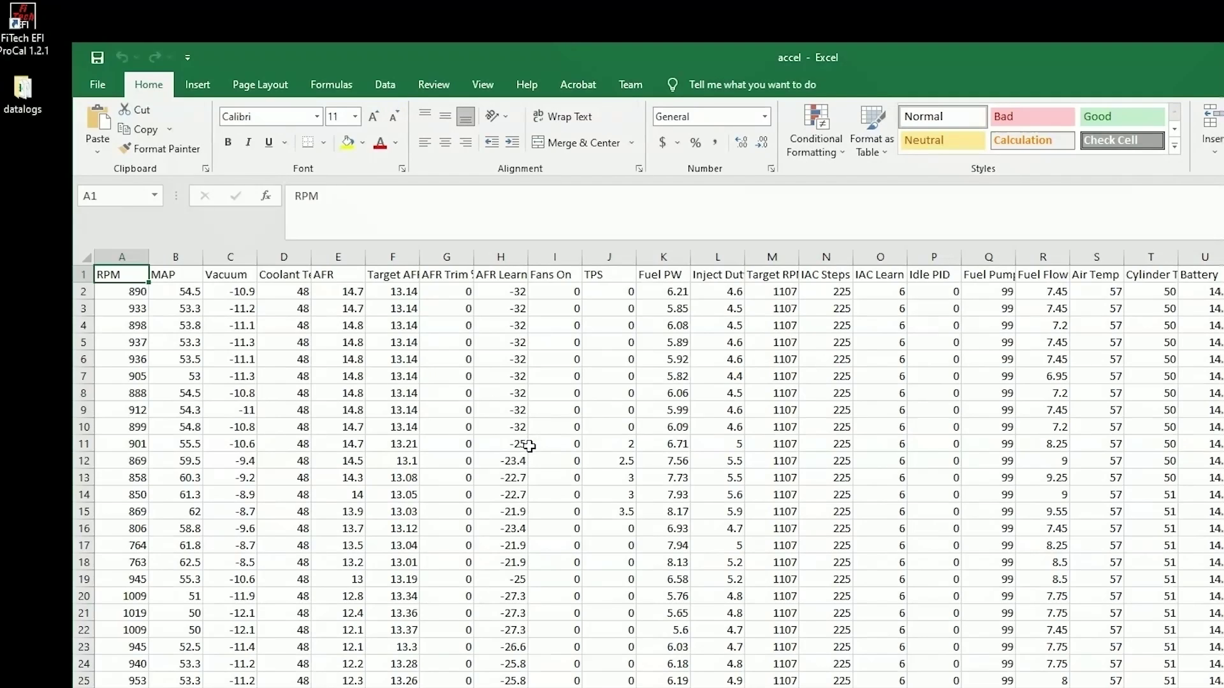
Maximize the Excel window and scroll through the accel data
{"action": "scroll", "coordinate": [529, 448], "scroll_direction": "down", "scroll_amount": 4}
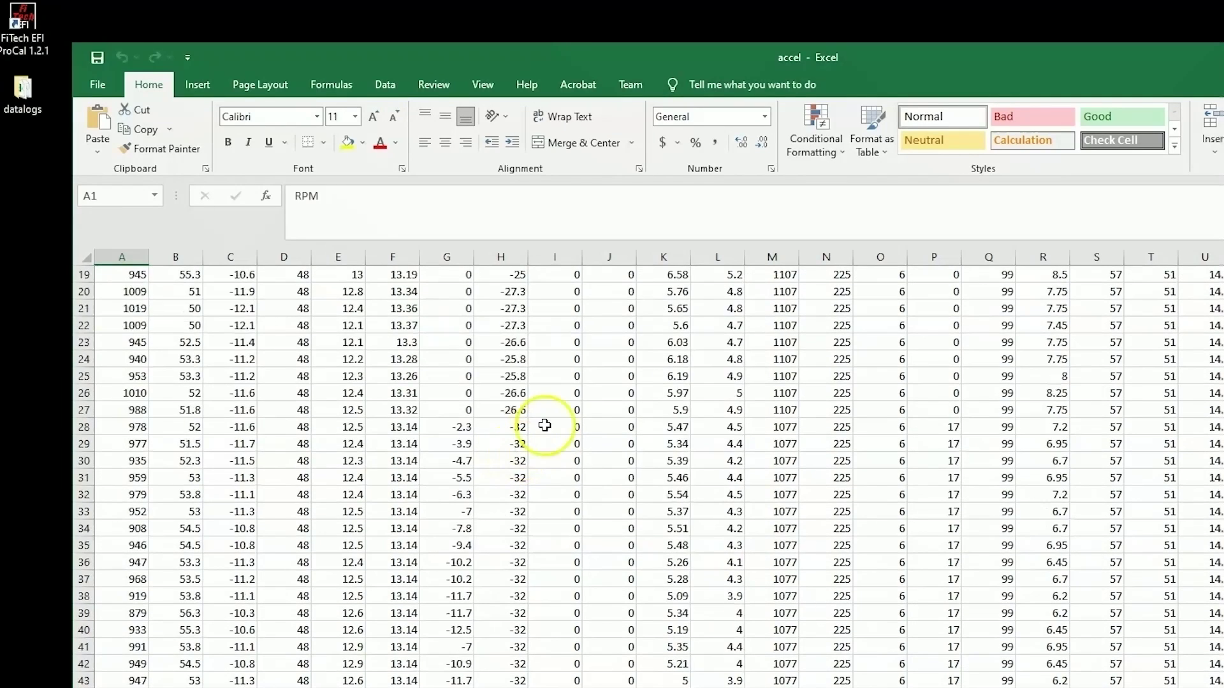
{"action": "key", "text": "super+Up"}
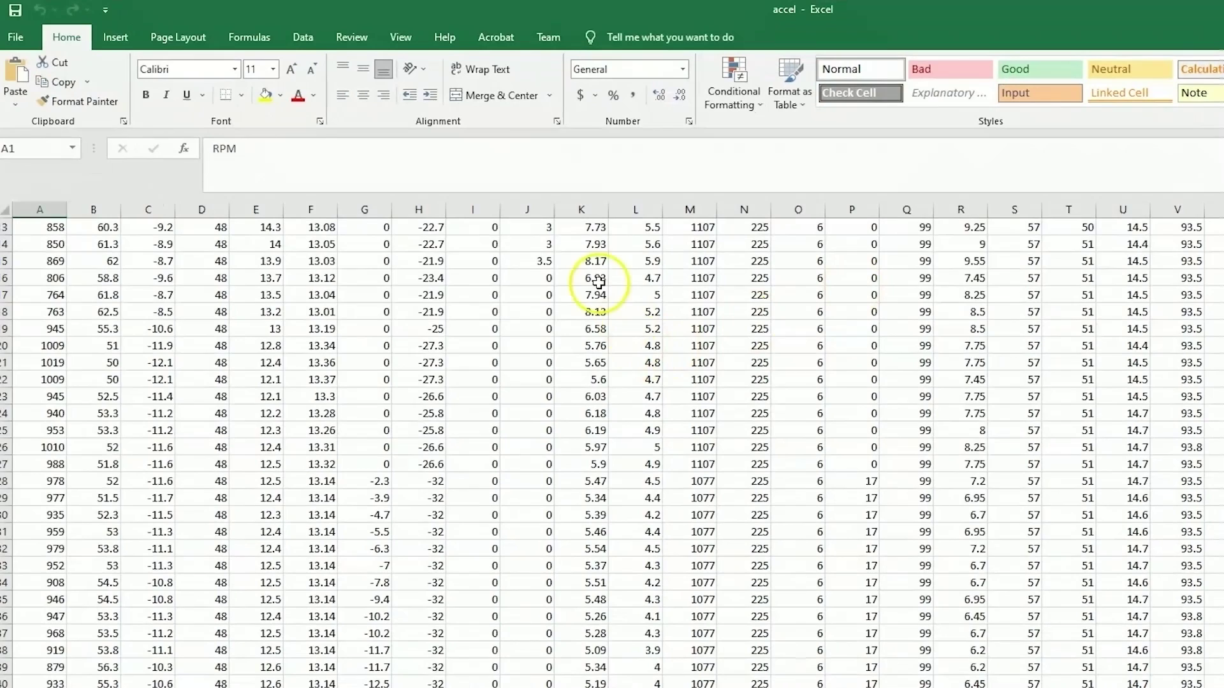
{"action": "scroll", "coordinate": [525, 323], "scroll_direction": "up", "scroll_amount": 4}
{"action": "scroll", "coordinate": [524, 323], "scroll_direction": "down", "scroll_amount": 9}
{"action": "scroll", "coordinate": [524, 323], "scroll_direction": "up", "scroll_amount": 9}
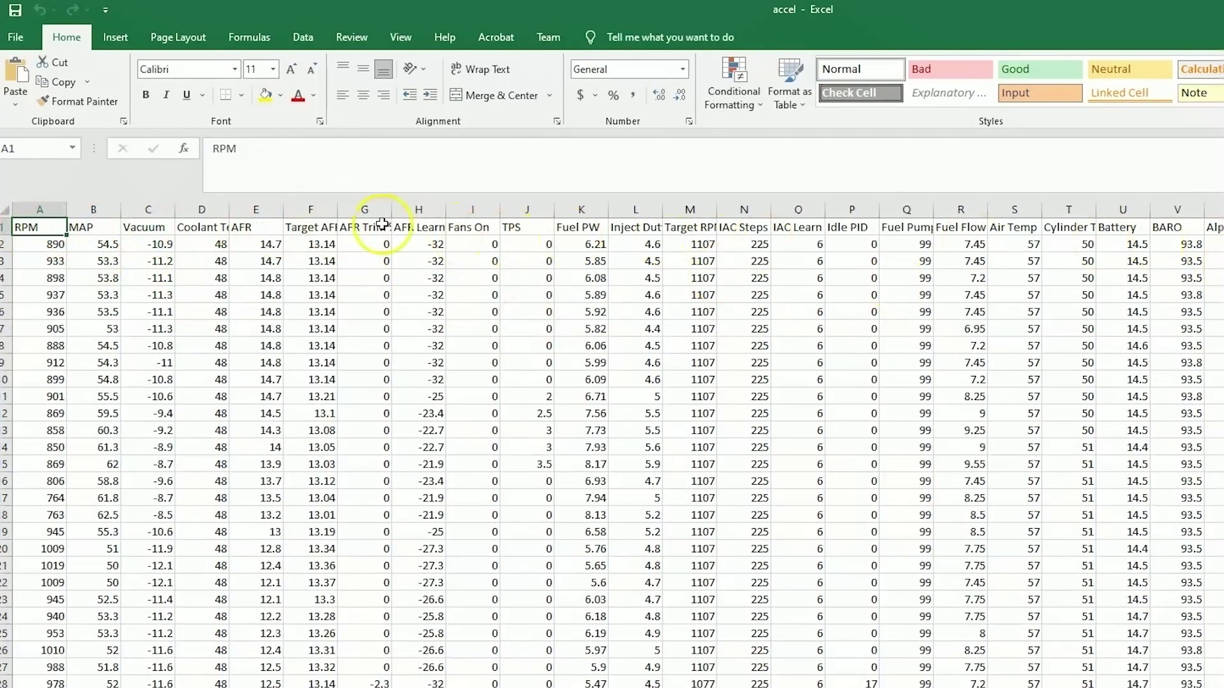
{"action": "scroll", "coordinate": [1100, 423], "scroll_direction": "down", "scroll_amount": 5}
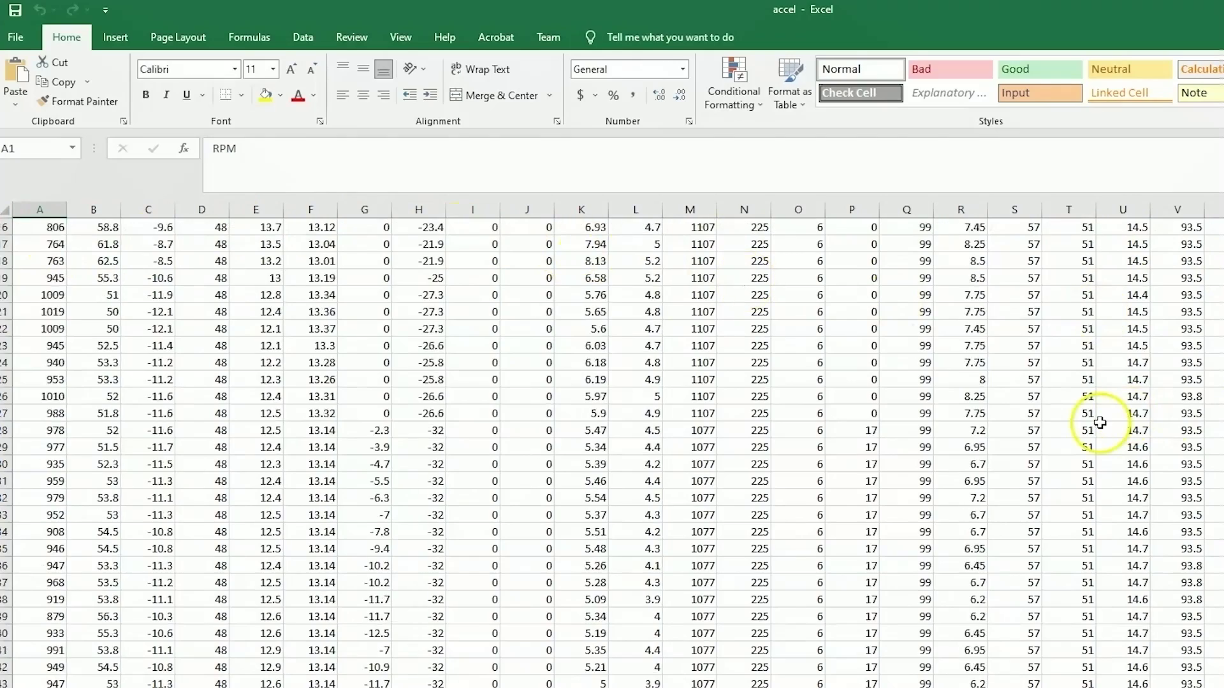
{"action": "scroll", "coordinate": [1100, 422], "scroll_direction": "down", "scroll_amount": 15}
{"action": "scroll", "coordinate": [1051, 417], "scroll_direction": "up", "scroll_amount": 14}
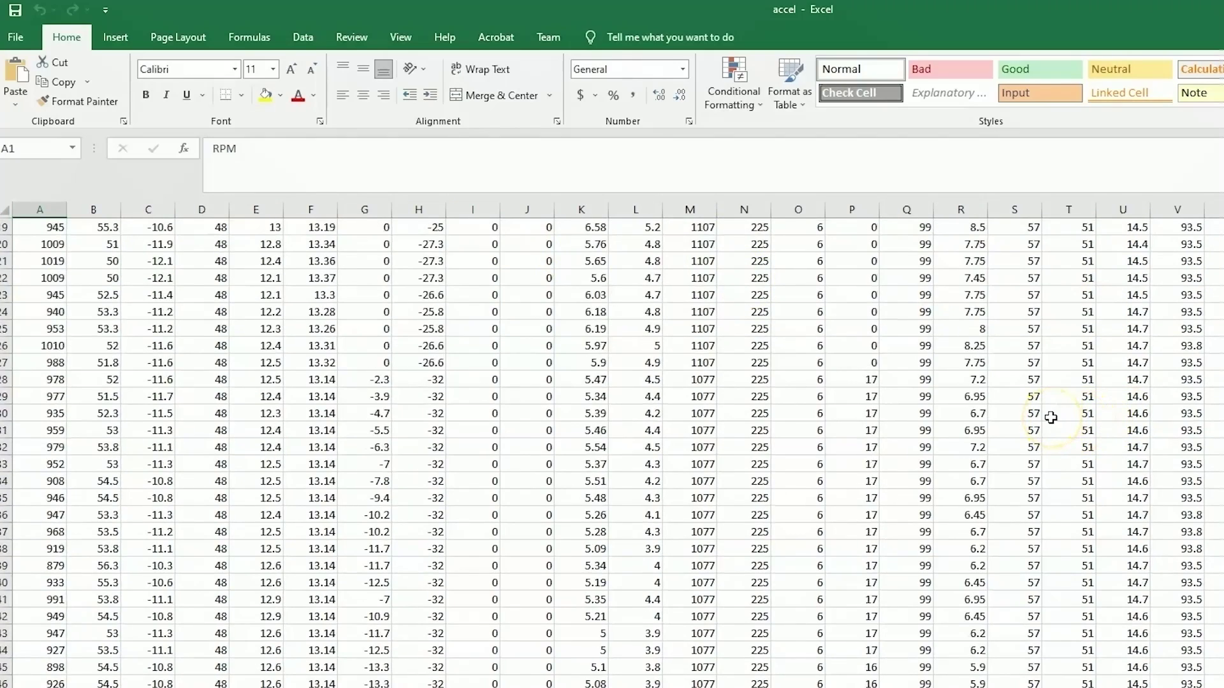
{"action": "scroll", "coordinate": [1050, 418], "scroll_direction": "up", "scroll_amount": 6}
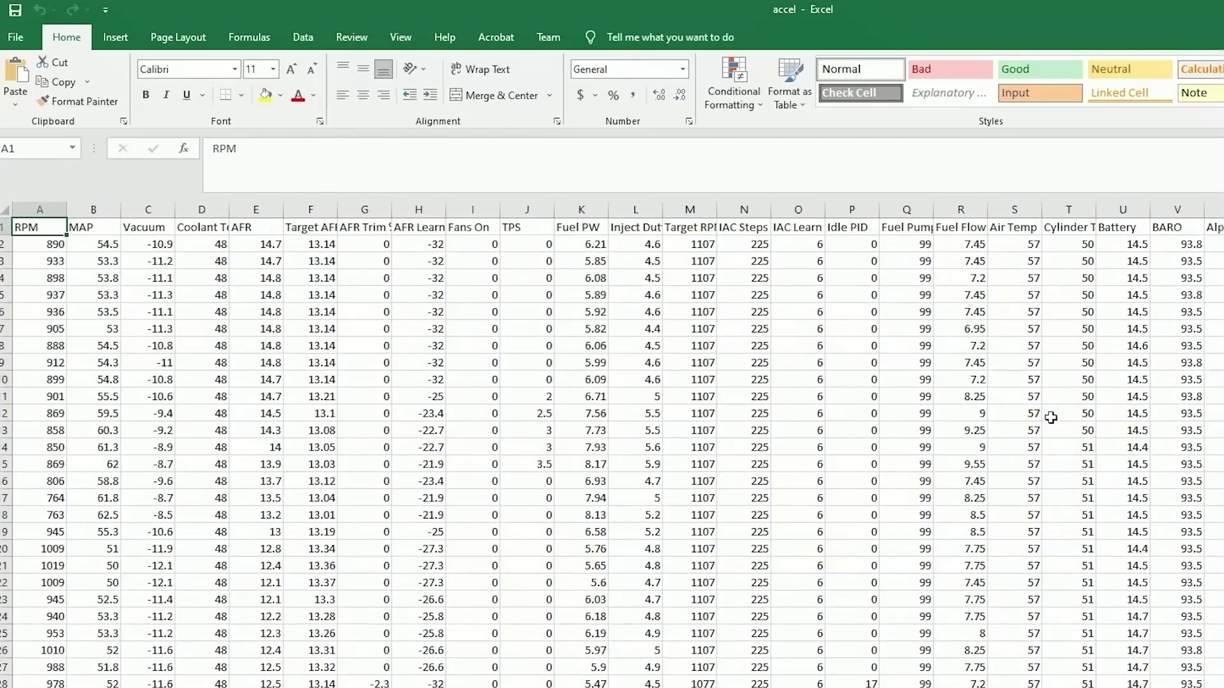
Freeze the top header row via View > Freeze Panes, and scroll to confirm it stays
{"action": "left_click", "coordinate": [400, 38]}
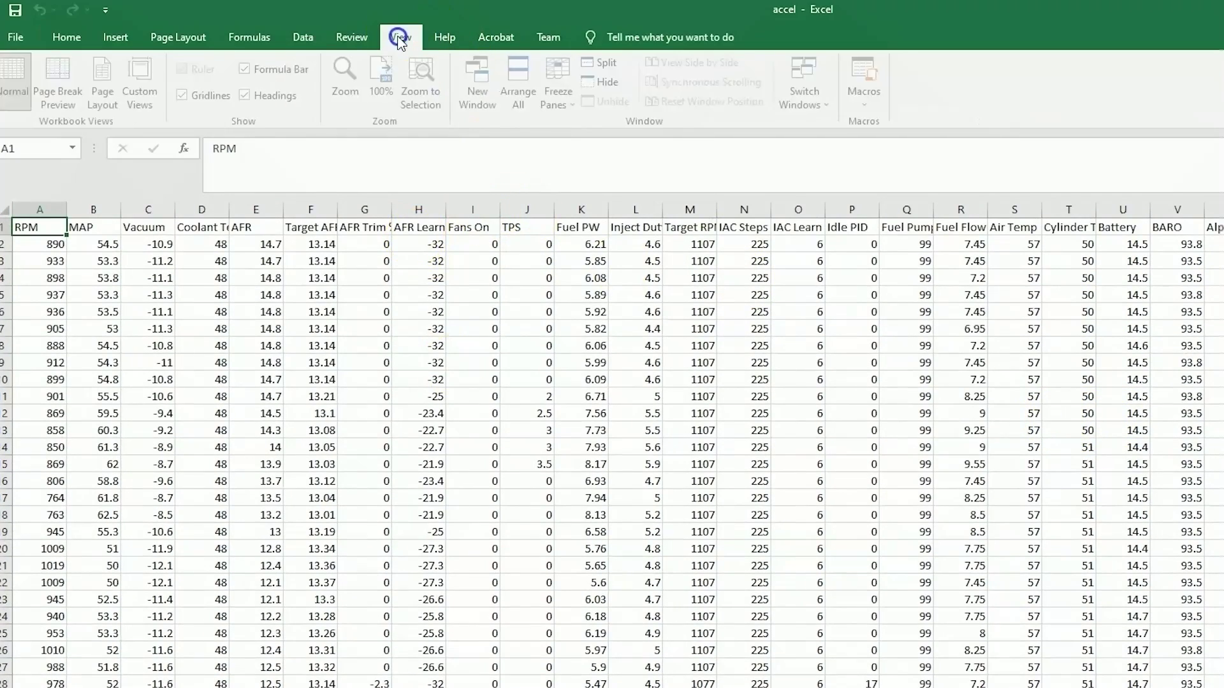
{"action": "left_click", "coordinate": [570, 99]}
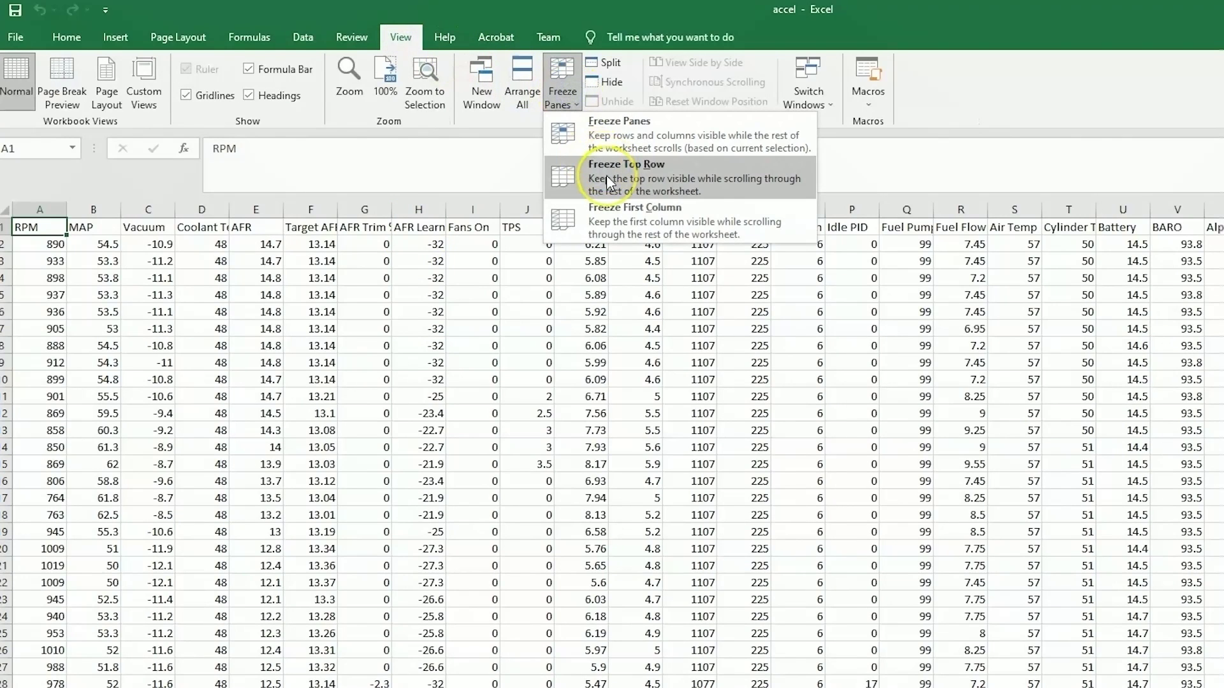
{"action": "left_click", "coordinate": [608, 182]}
{"action": "scroll", "coordinate": [599, 284], "scroll_direction": "down", "scroll_amount": 17}
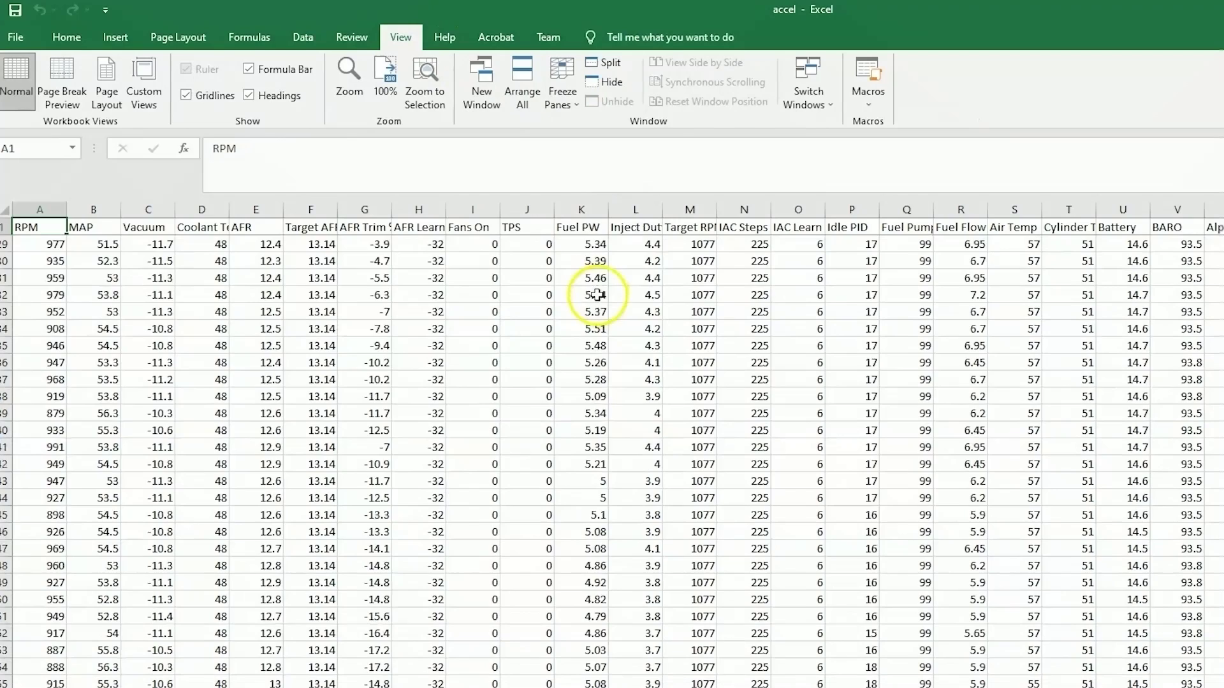
{"action": "scroll", "coordinate": [599, 287], "scroll_direction": "down", "scroll_amount": 18}
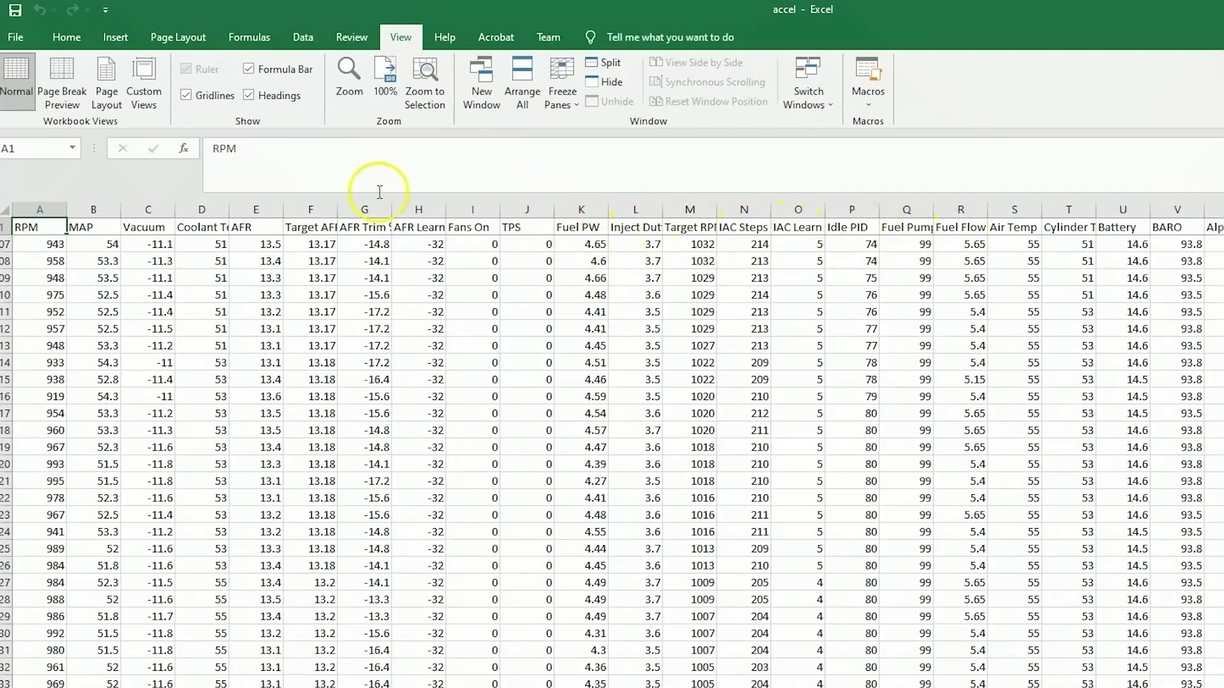
{"action": "scroll", "coordinate": [542, 485], "scroll_direction": "down", "scroll_amount": 20}
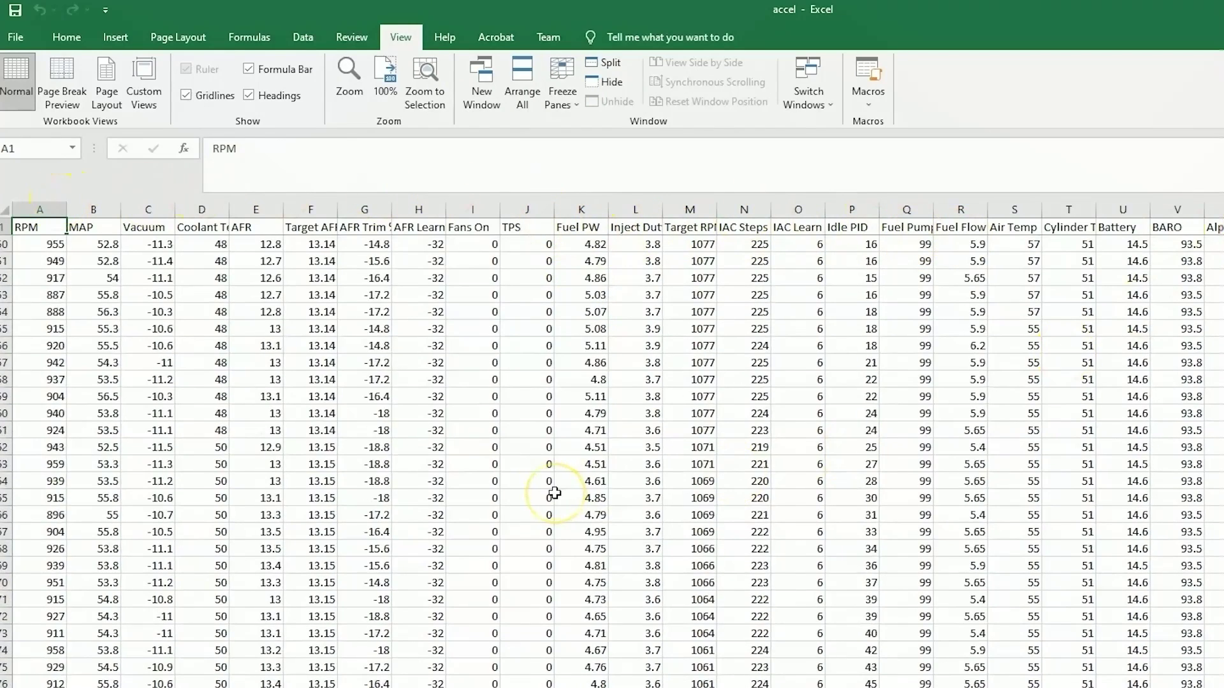
{"action": "scroll", "coordinate": [536, 382], "scroll_direction": "up", "scroll_amount": 7}
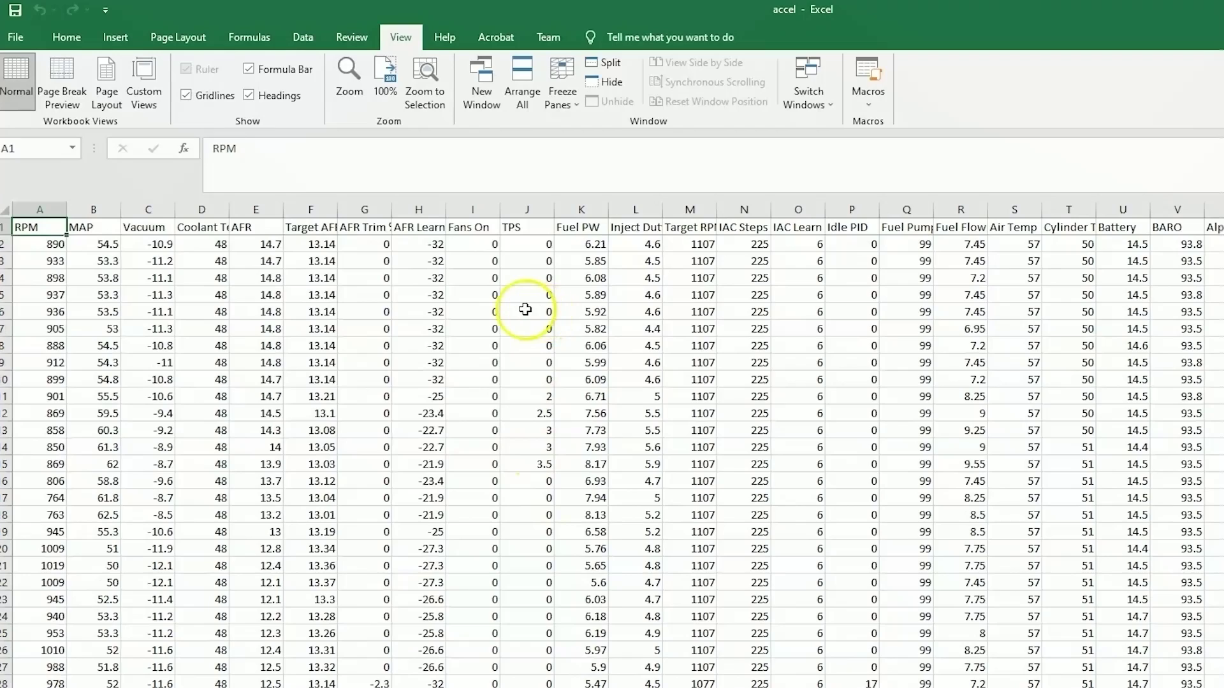
{"action": "scroll", "coordinate": [524, 310], "scroll_direction": "down", "scroll_amount": 5}
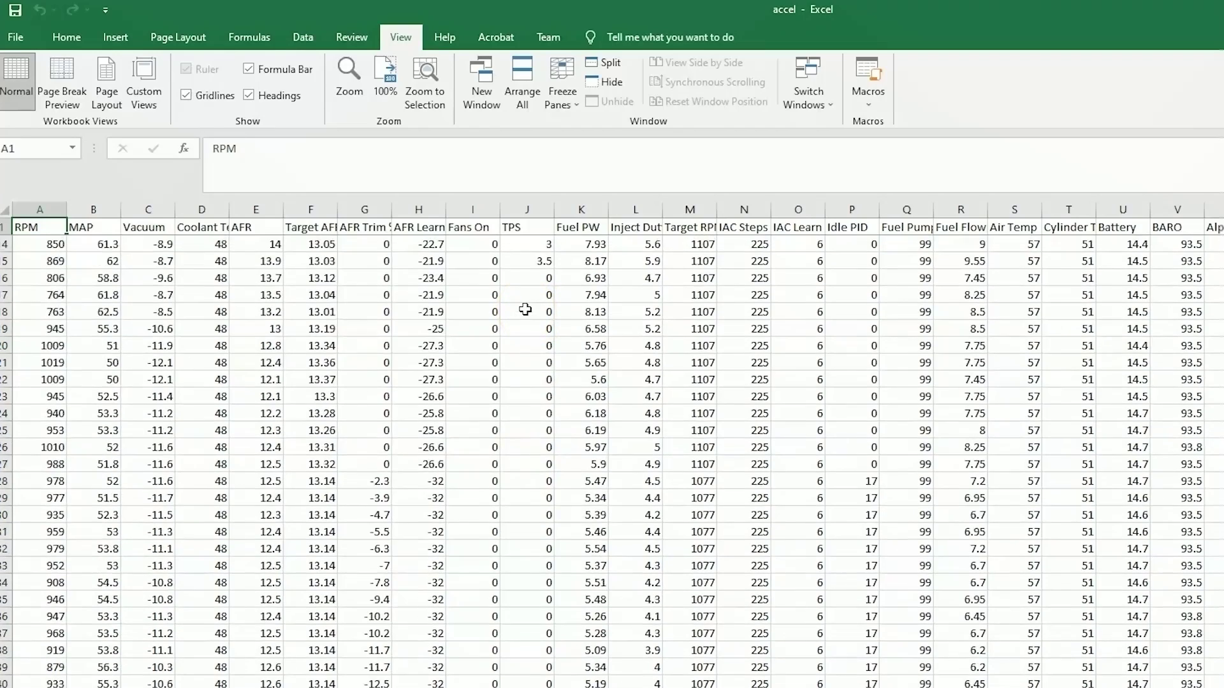
{"action": "scroll", "coordinate": [538, 261], "scroll_direction": "up", "scroll_amount": 5}
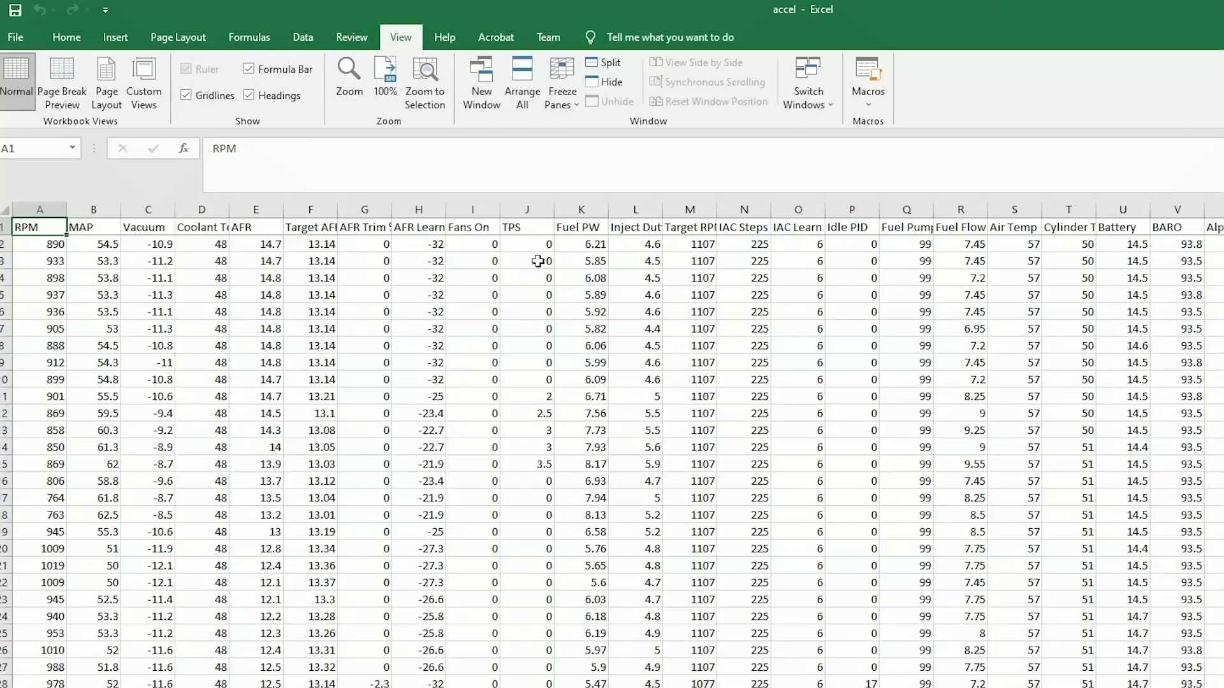
Fill the TPS values in rows 439–460 yellow
{"action": "scroll", "coordinate": [539, 261], "scroll_direction": "down", "scroll_amount": 9}
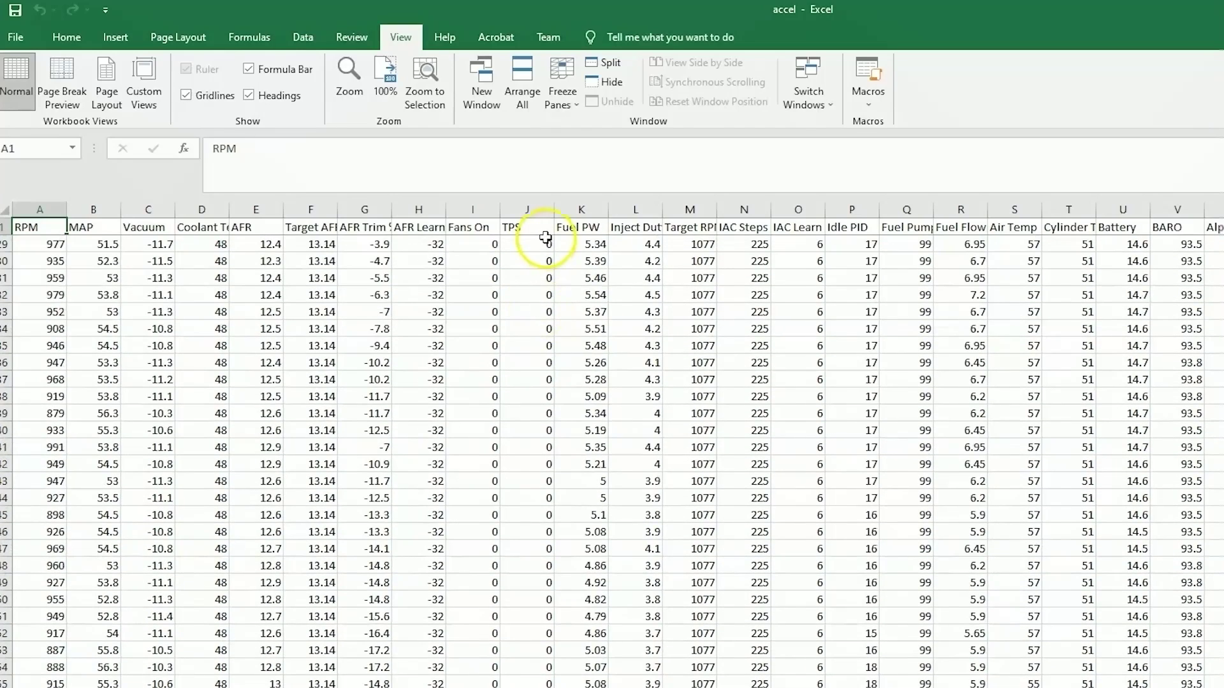
{"action": "left_click", "coordinate": [527, 227]}
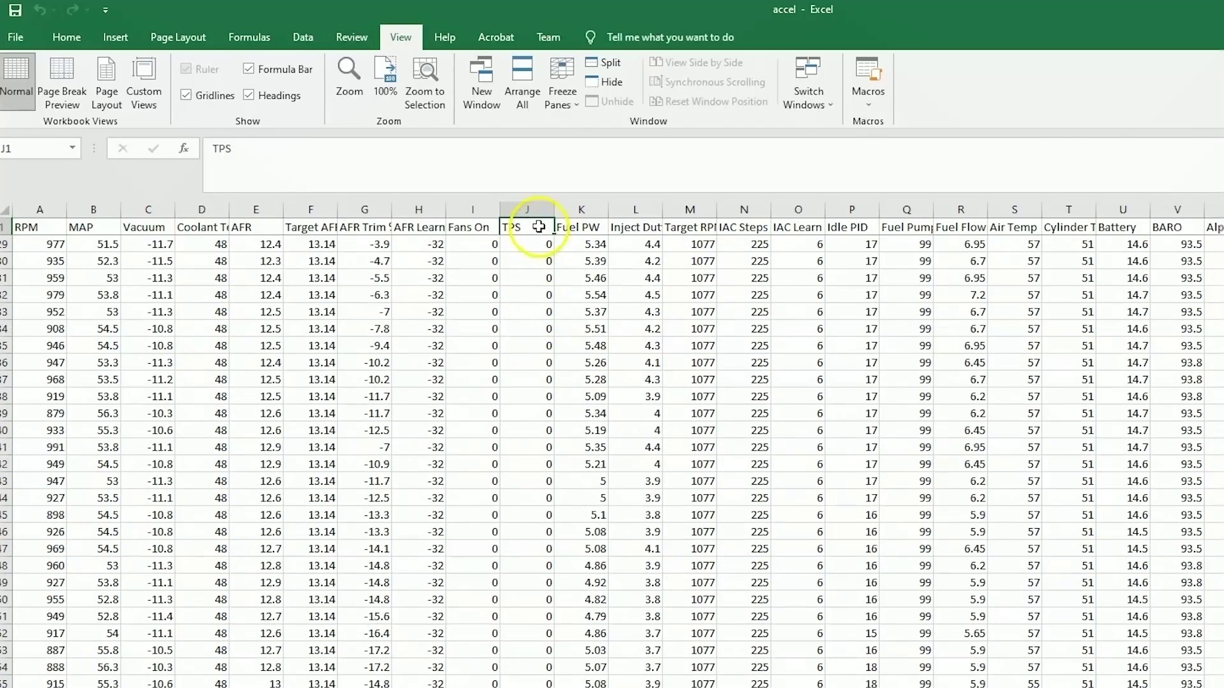
{"action": "scroll", "coordinate": [535, 287], "scroll_direction": "down", "scroll_amount": 20}
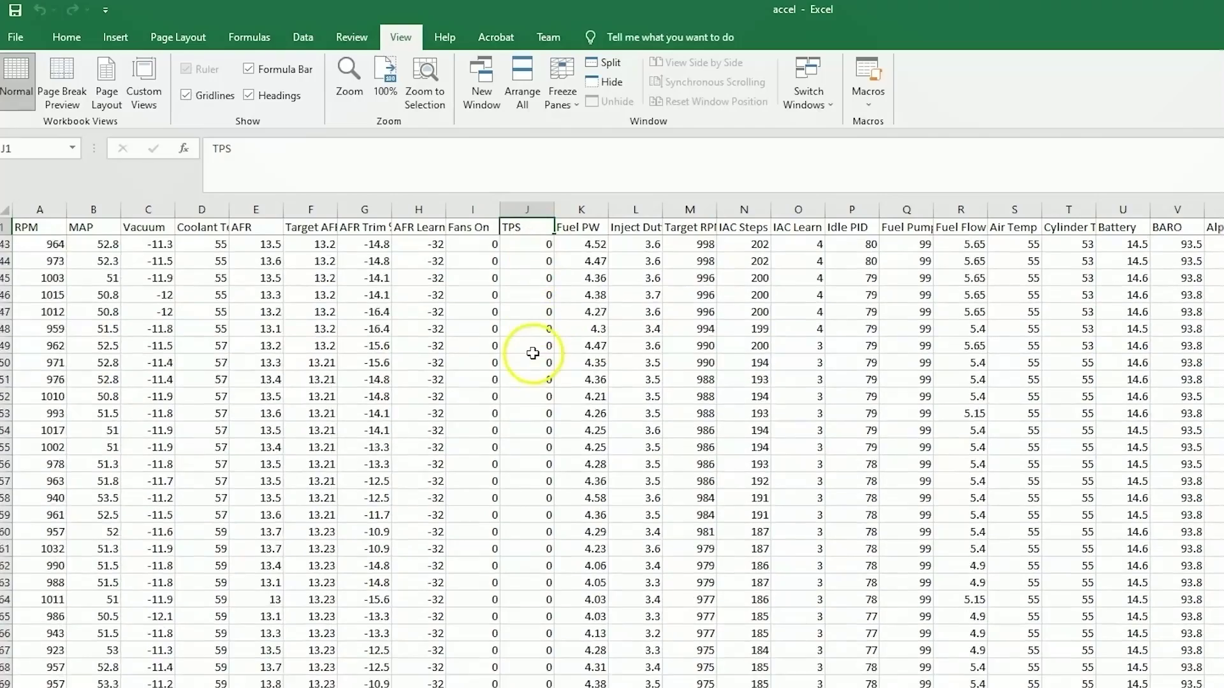
{"action": "scroll", "coordinate": [533, 353], "scroll_direction": "down", "scroll_amount": 20}
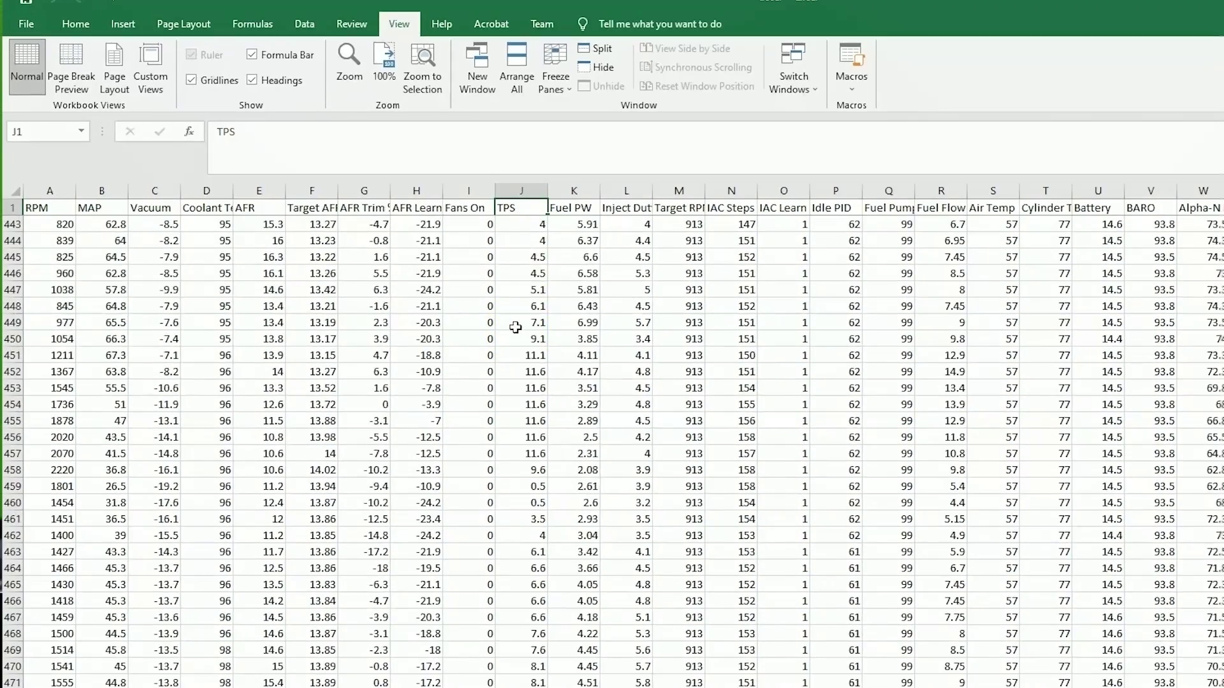
{"action": "scroll", "coordinate": [526, 434], "scroll_direction": "up", "scroll_amount": 3}
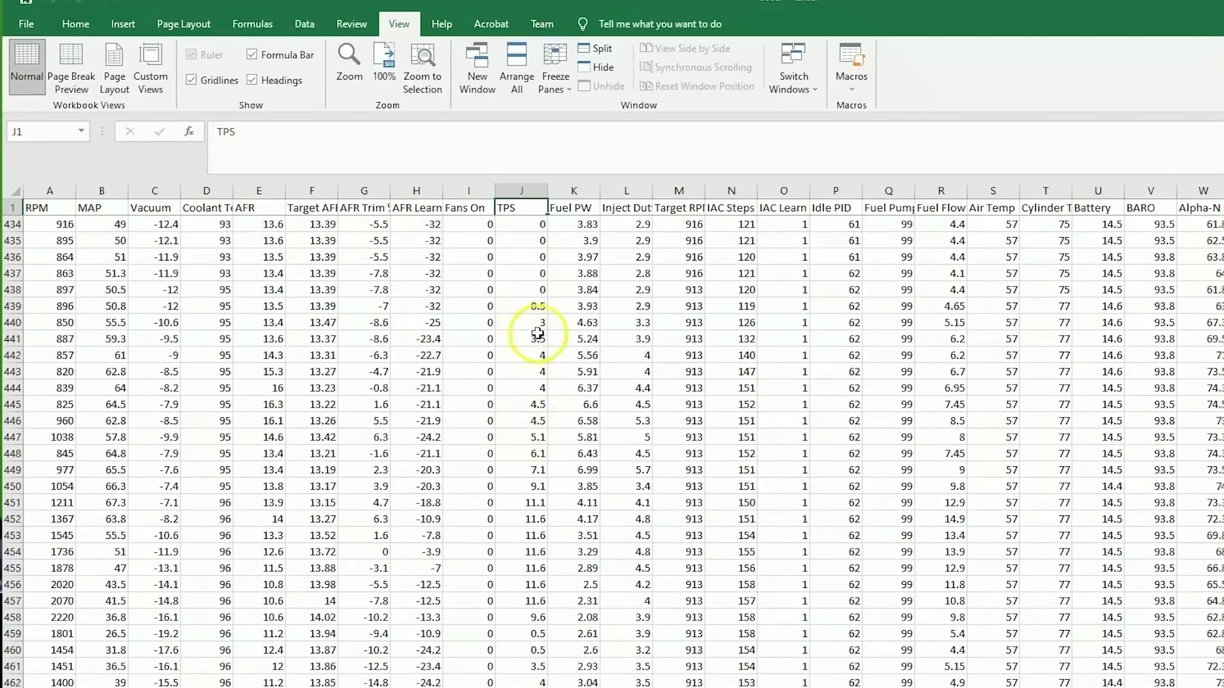
{"action": "left_click_drag", "start_coordinate": [536, 307], "coordinate": [525, 647]}
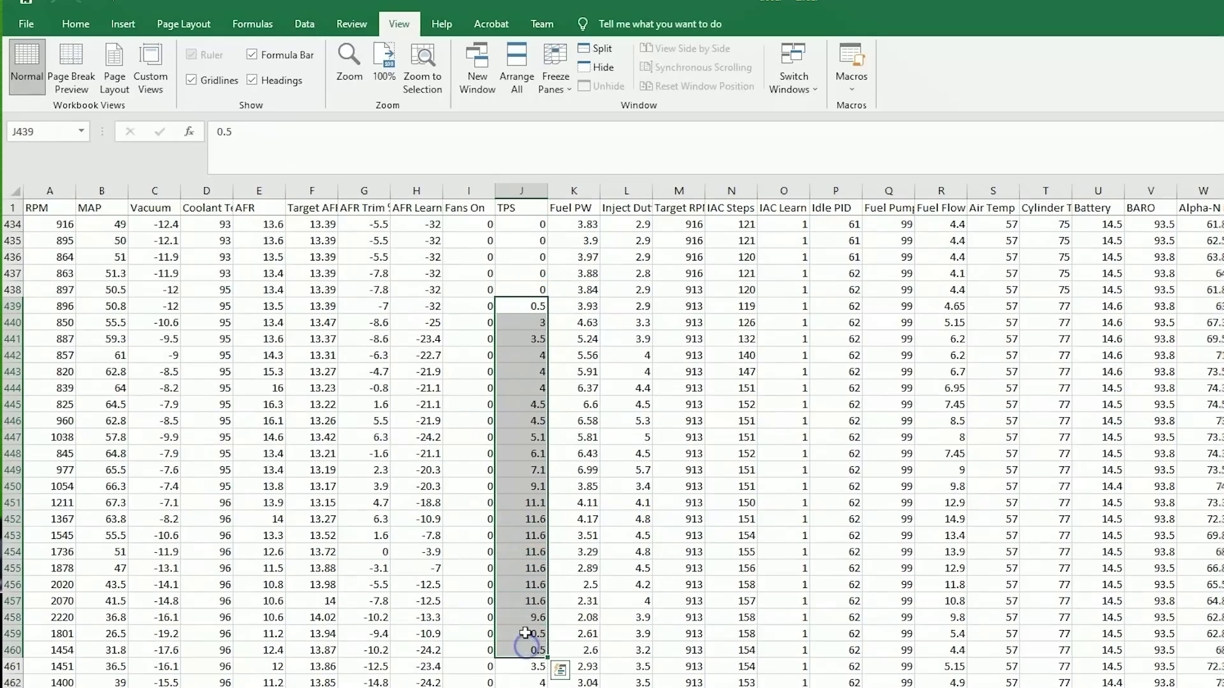
{"action": "right_click", "coordinate": [525, 633]}
{"action": "left_click", "coordinate": [592, 664]}
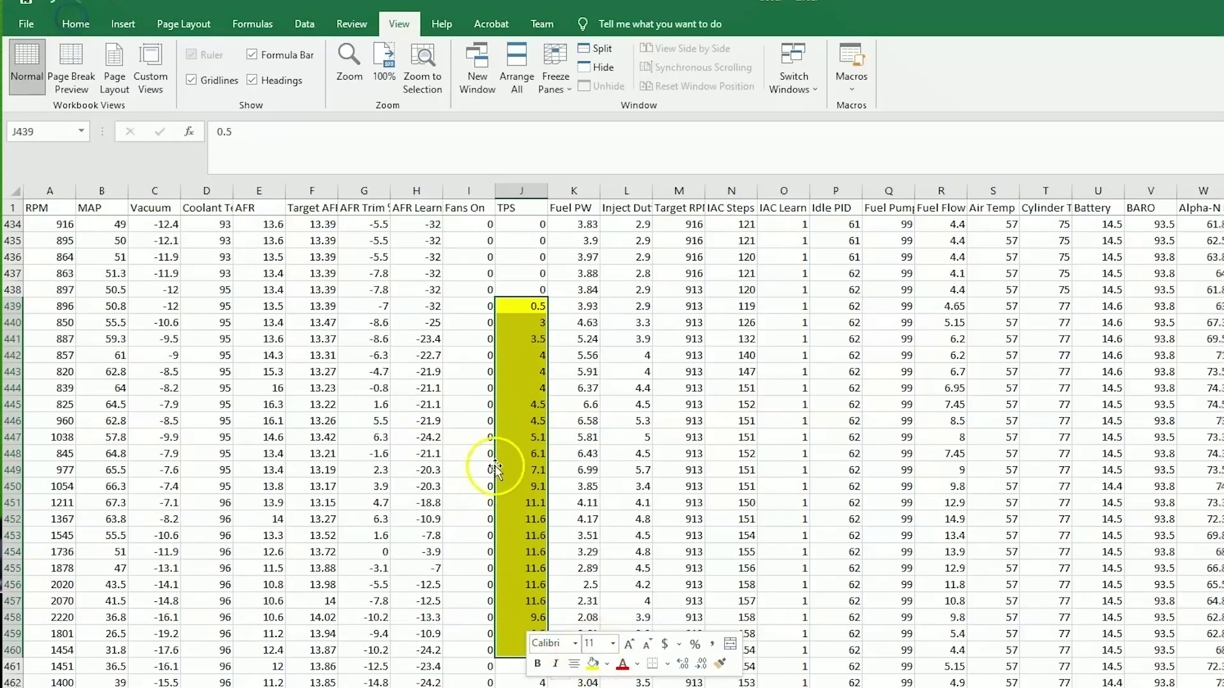
{"action": "left_click", "coordinate": [527, 455]}
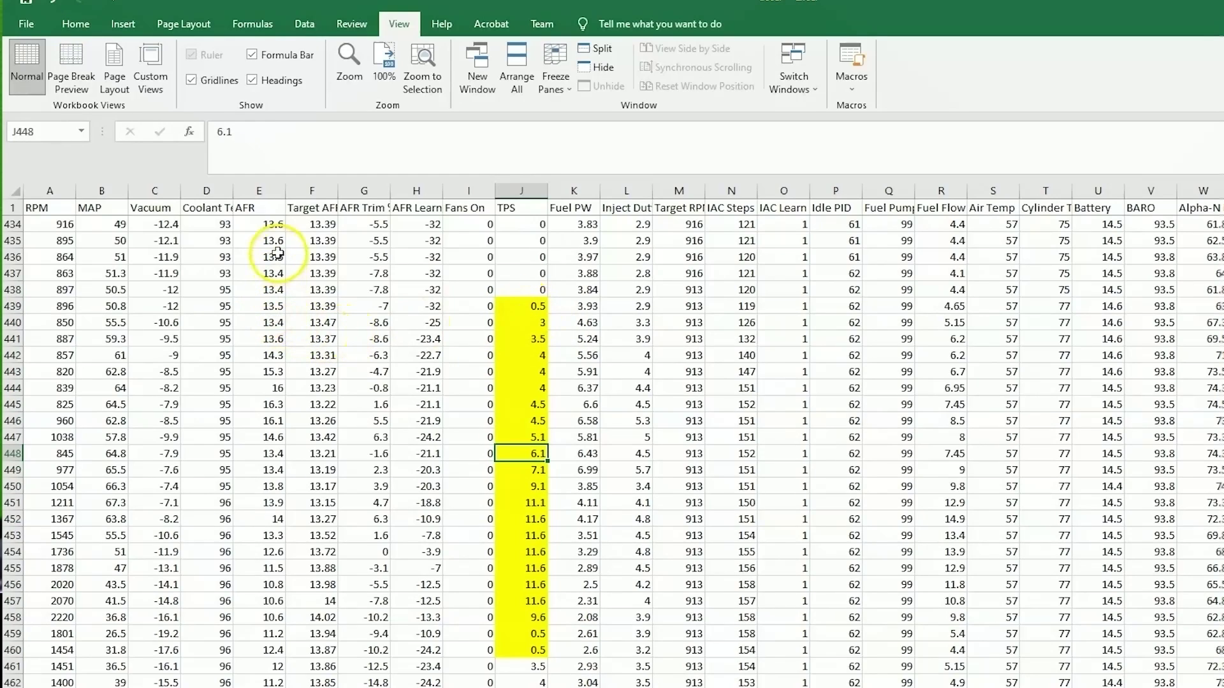
Fill the AFR values in rows 439–460 yellow
{"action": "left_click", "coordinate": [267, 208]}
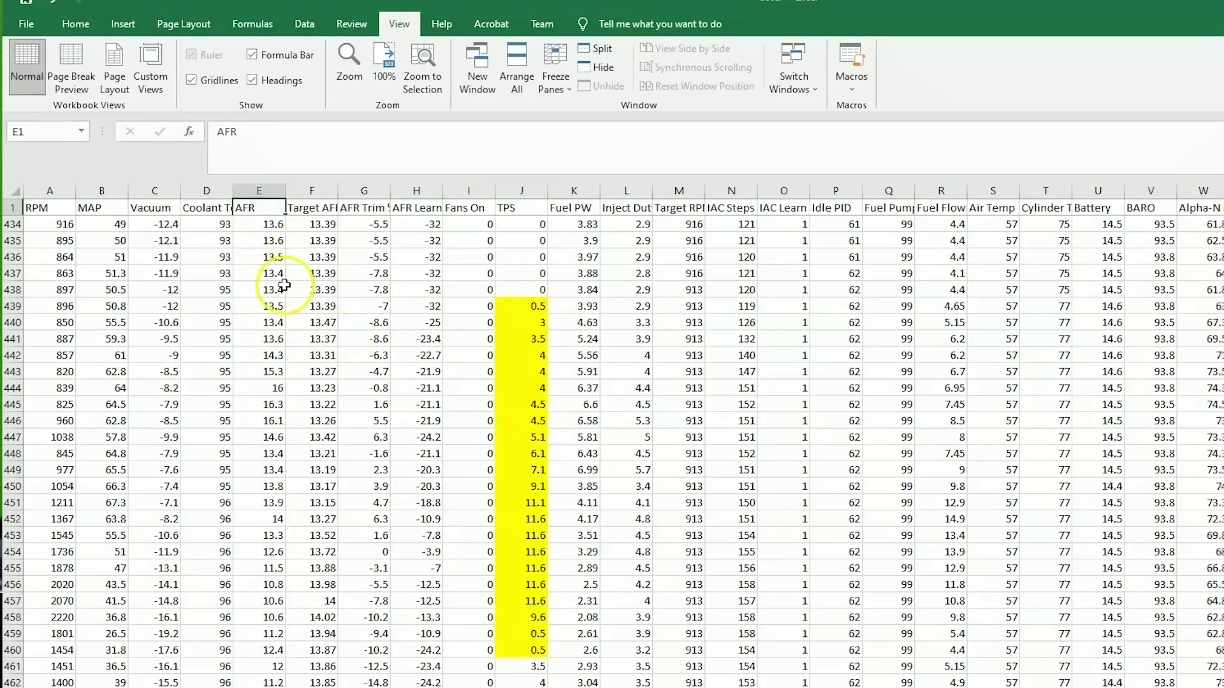
{"action": "left_click_drag", "start_coordinate": [260, 306], "coordinate": [255, 650]}
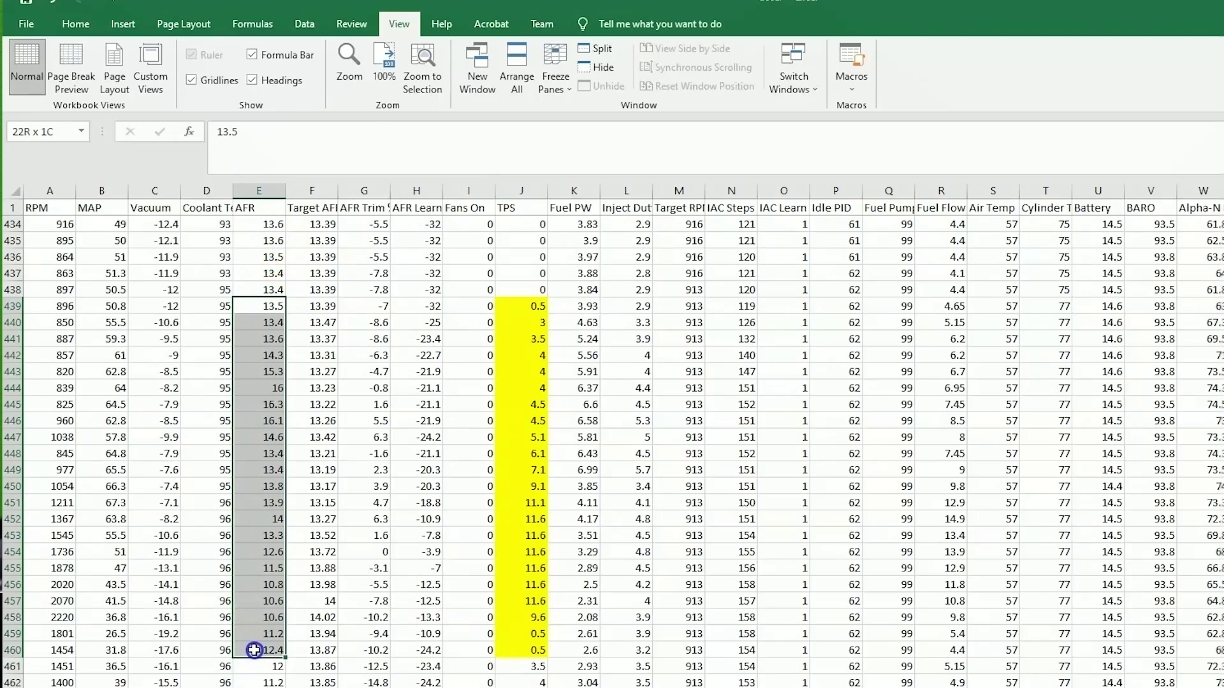
{"action": "right_click", "coordinate": [254, 650]}
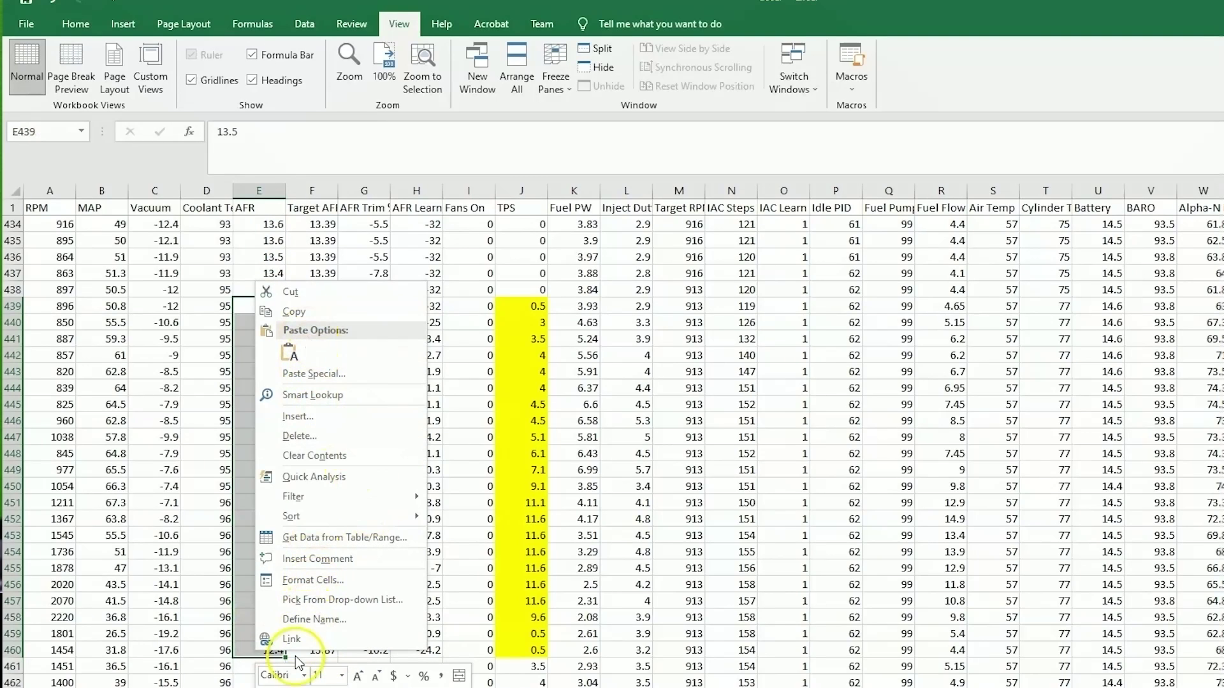
{"action": "left_click", "coordinate": [318, 686]}
{"action": "left_click", "coordinate": [260, 323]}
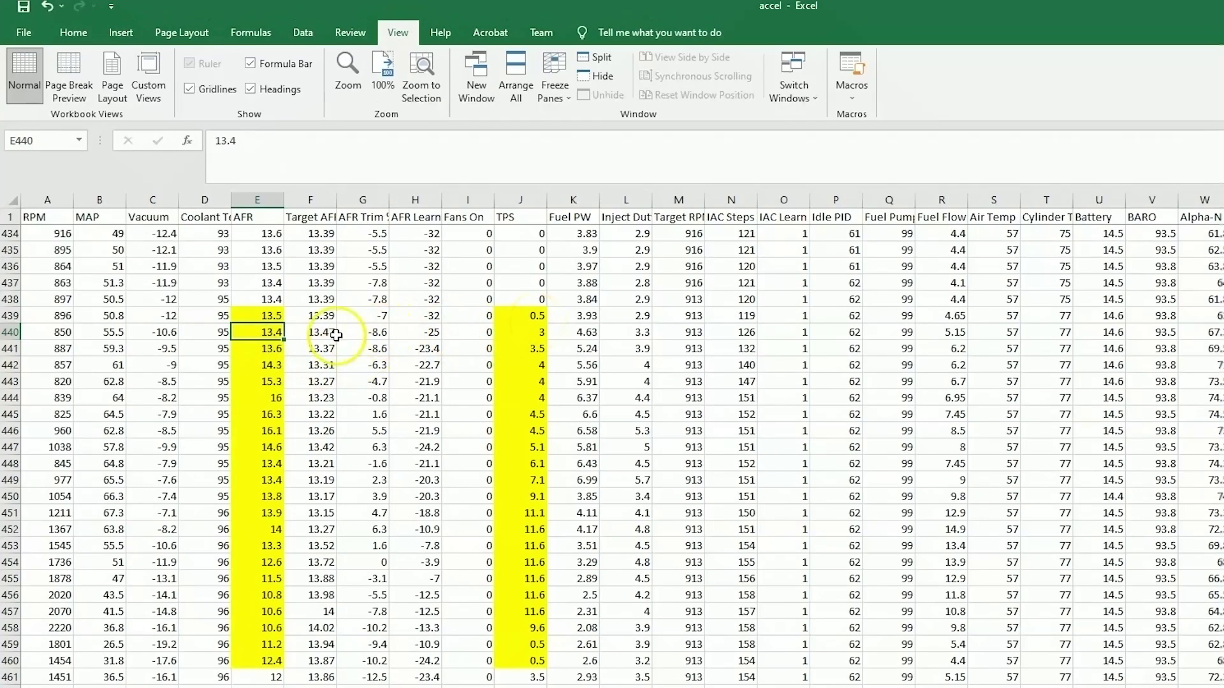
{"action": "left_click", "coordinate": [317, 221]}
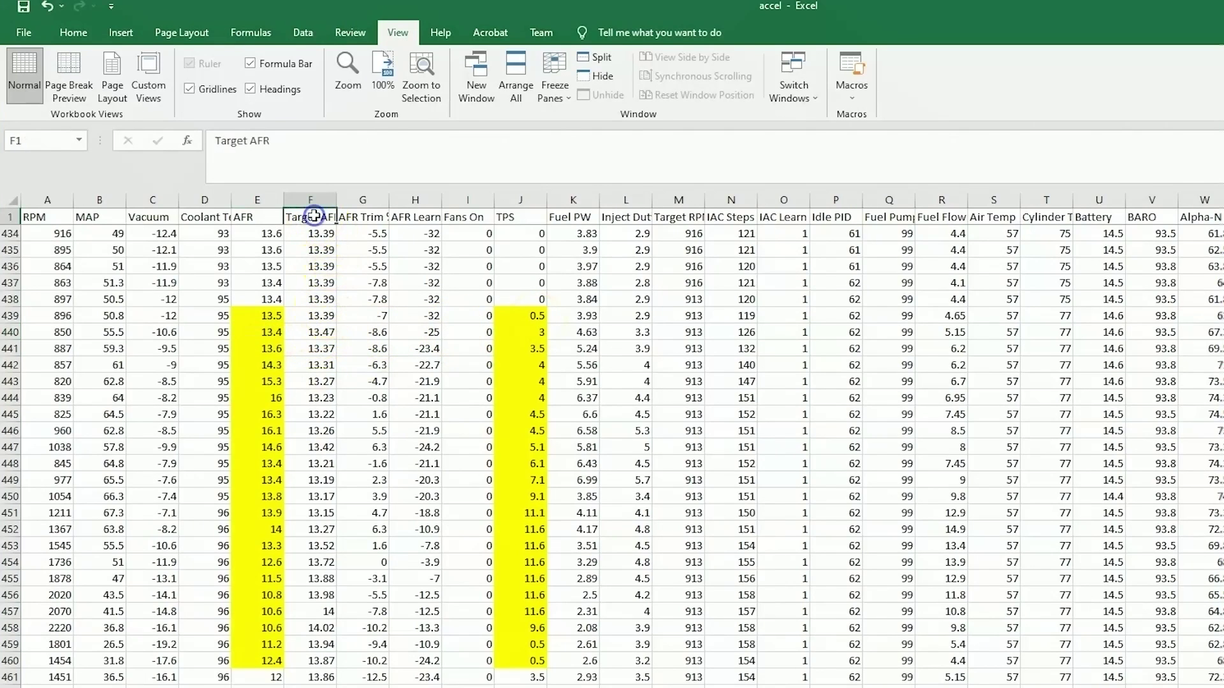
{"action": "left_click_drag", "start_coordinate": [311, 315], "coordinate": [287, 658]}
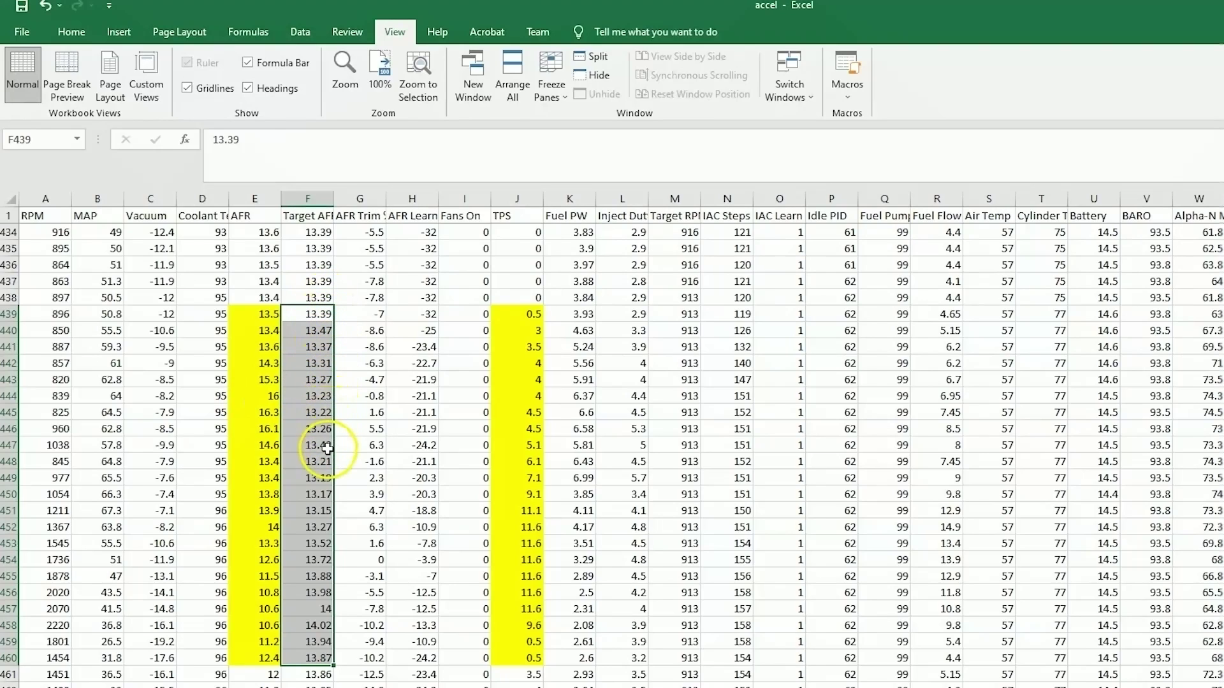
{"action": "left_click_drag", "start_coordinate": [263, 364], "coordinate": [258, 433]}
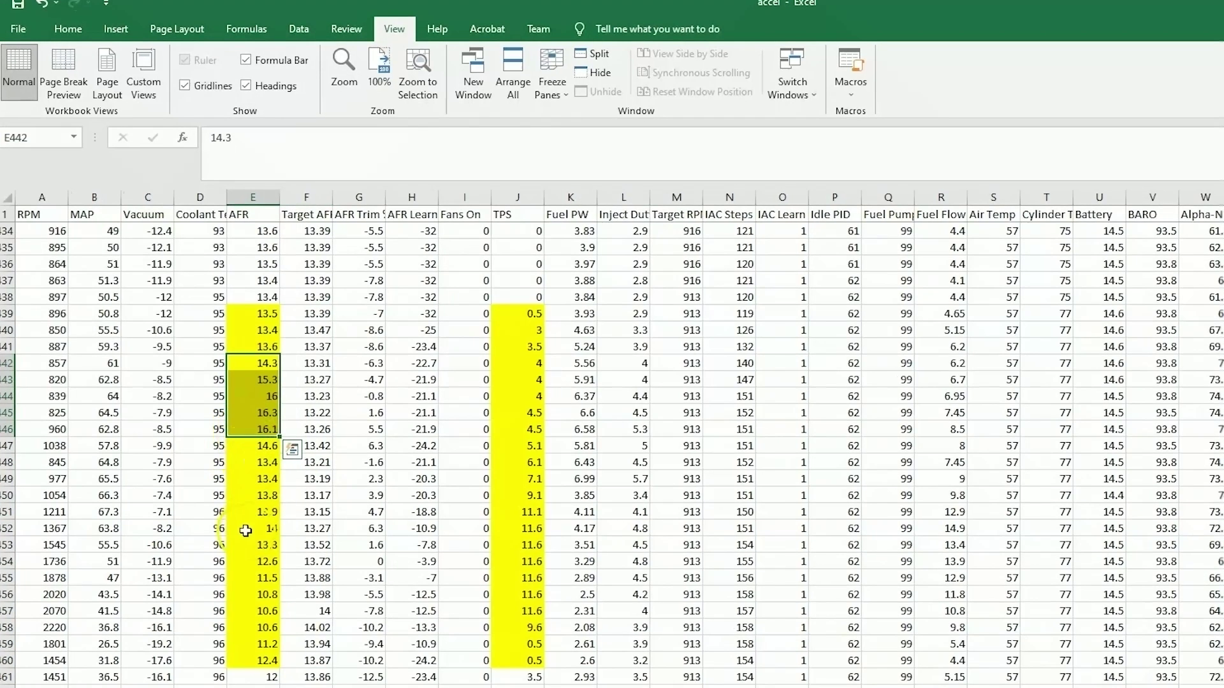
{"action": "left_click_drag", "start_coordinate": [258, 578], "coordinate": [260, 640]}
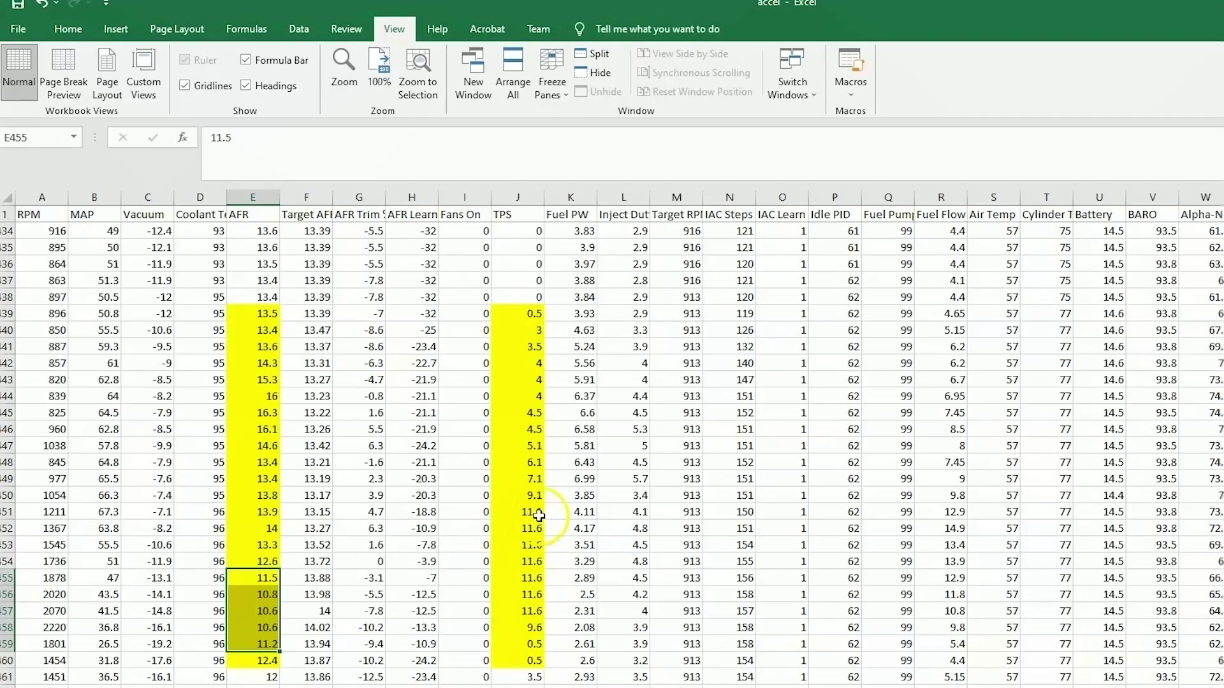
{"action": "left_click_drag", "start_coordinate": [529, 512], "coordinate": [514, 628]}
{"action": "left_click_drag", "start_coordinate": [274, 541], "coordinate": [261, 612]}
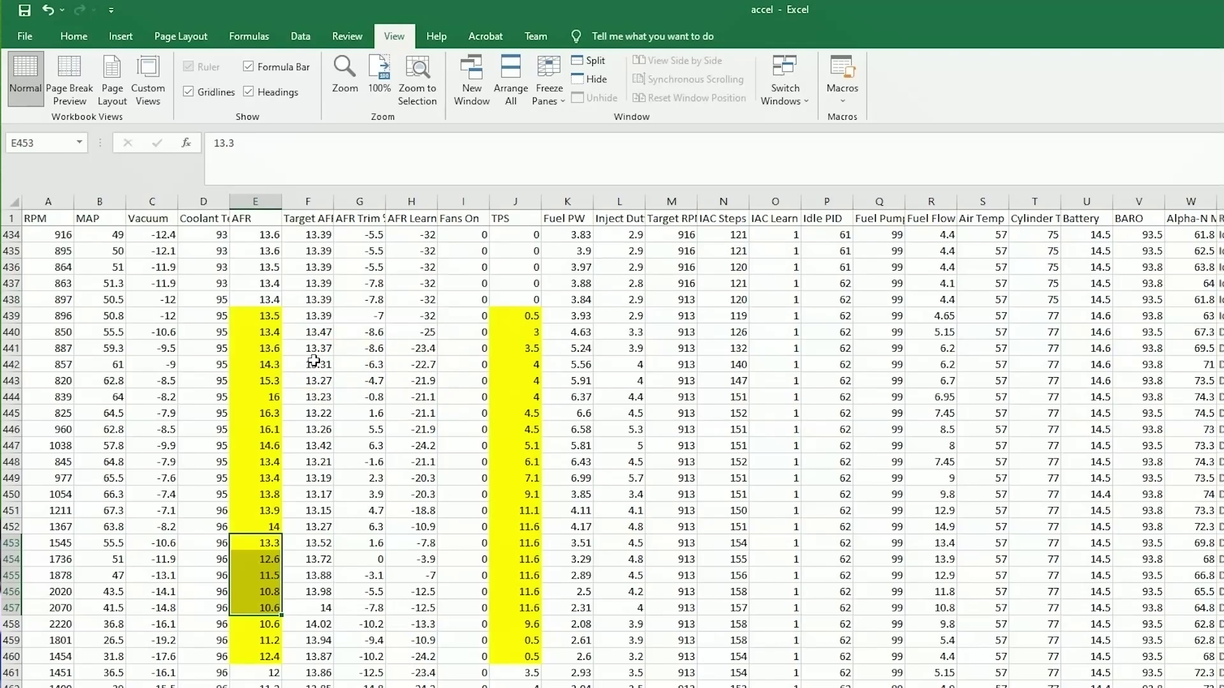
Select several AFR and Target AFR ranges between rows 442 and 467 to review them
{"action": "left_click_drag", "start_coordinate": [255, 364], "coordinate": [248, 470]}
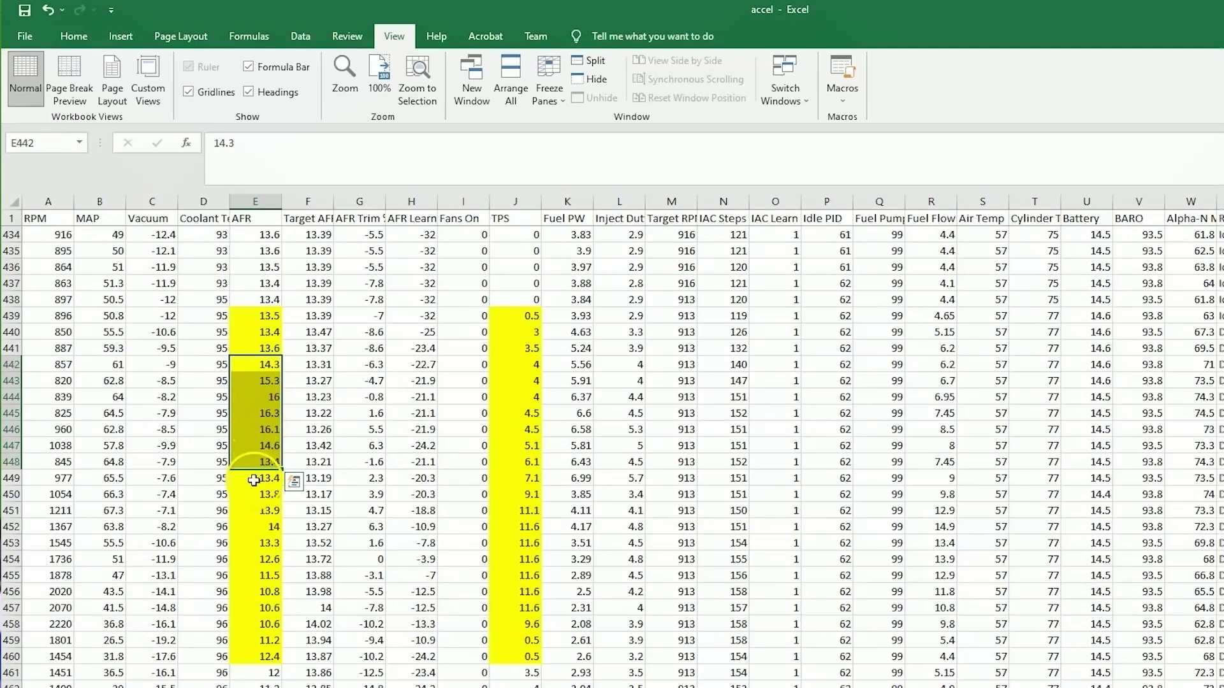
{"action": "left_click", "coordinate": [244, 619]}
{"action": "left_click_drag", "start_coordinate": [270, 495], "coordinate": [265, 624]}
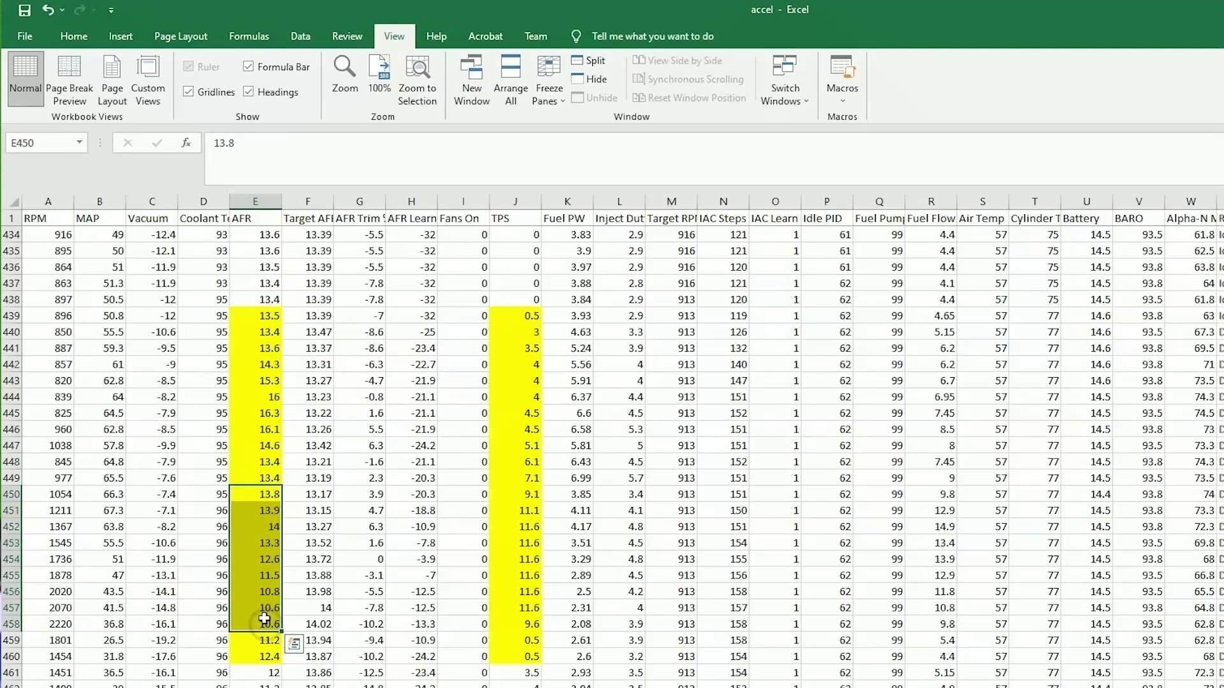
{"action": "left_click_drag", "start_coordinate": [308, 559], "coordinate": [294, 687]}
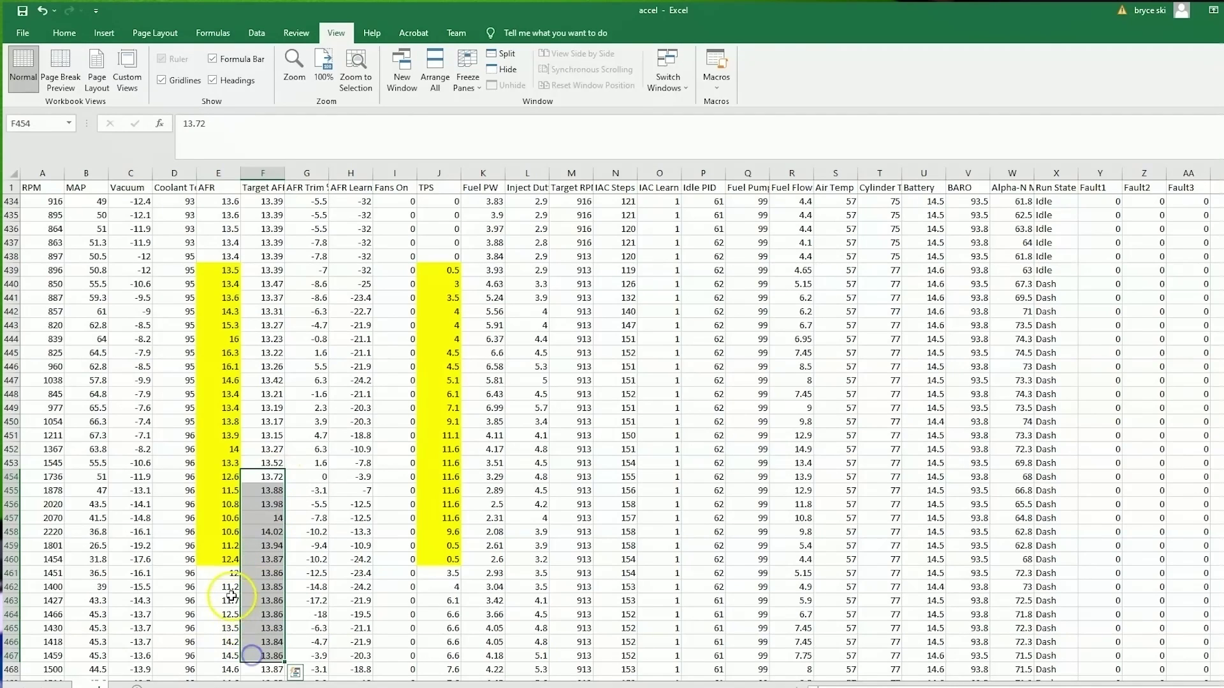
{"action": "left_click_drag", "start_coordinate": [220, 614], "coordinate": [282, 628]}
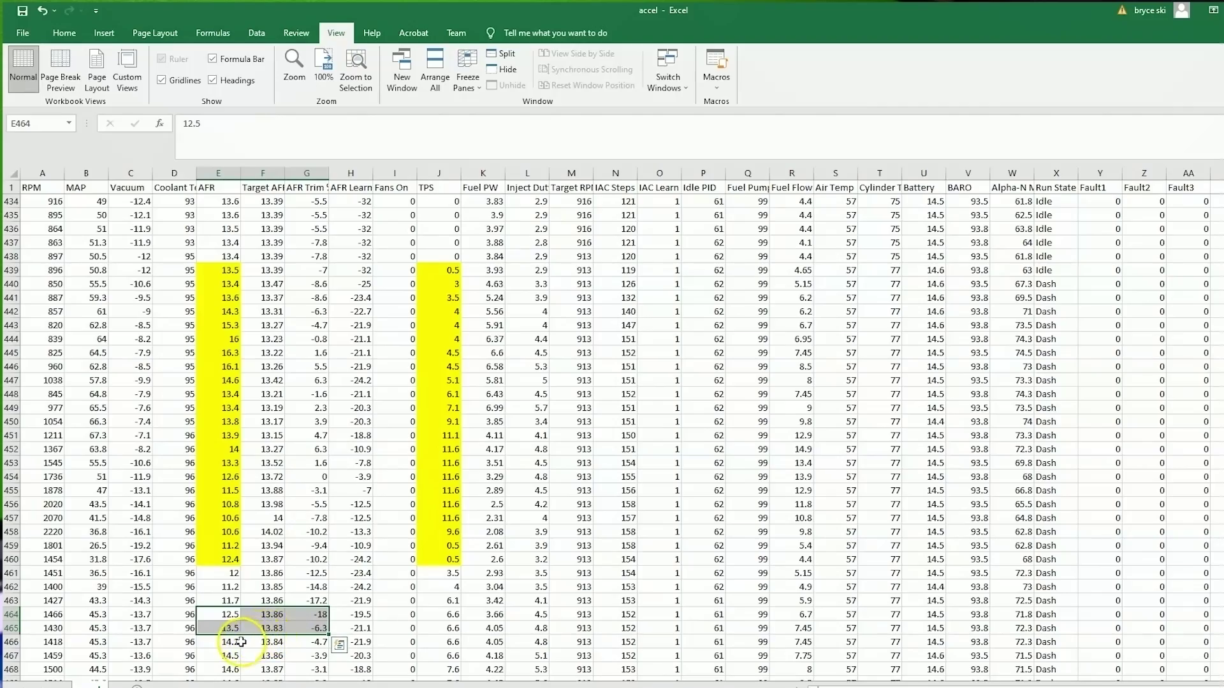
Scroll further down, then close the accel log window
{"action": "scroll", "coordinate": [255, 631], "scroll_direction": "down", "scroll_amount": 4}
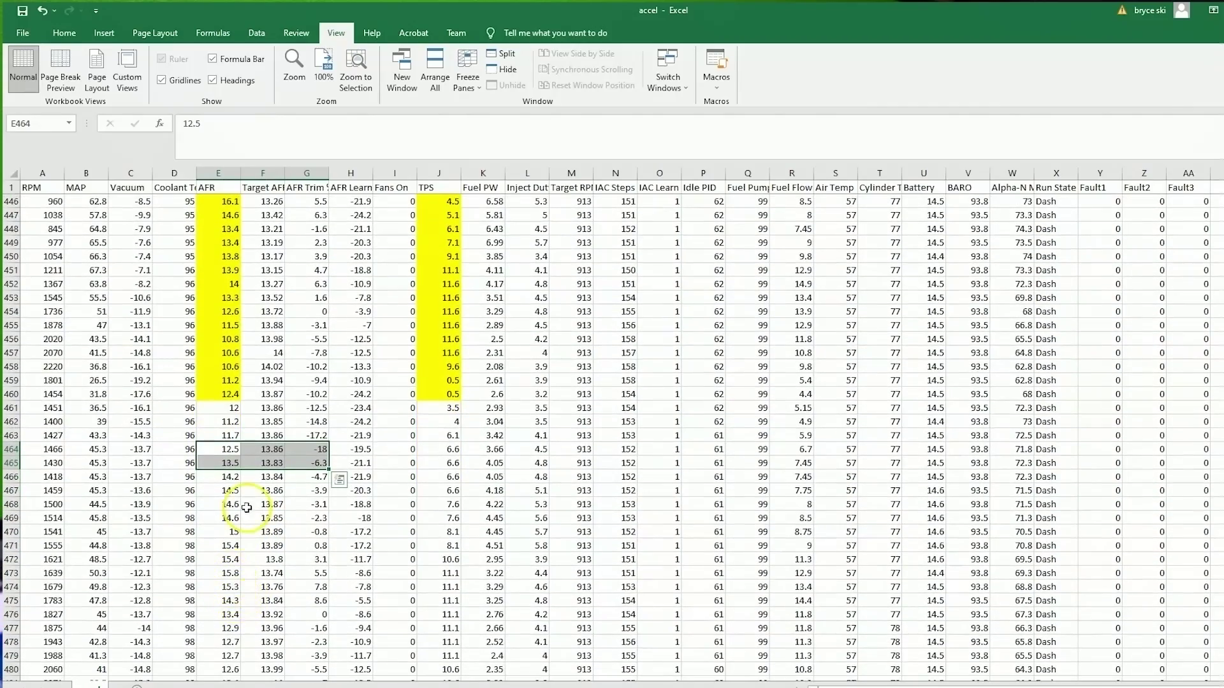
{"action": "scroll", "coordinate": [290, 454], "scroll_direction": "down", "scroll_amount": 1}
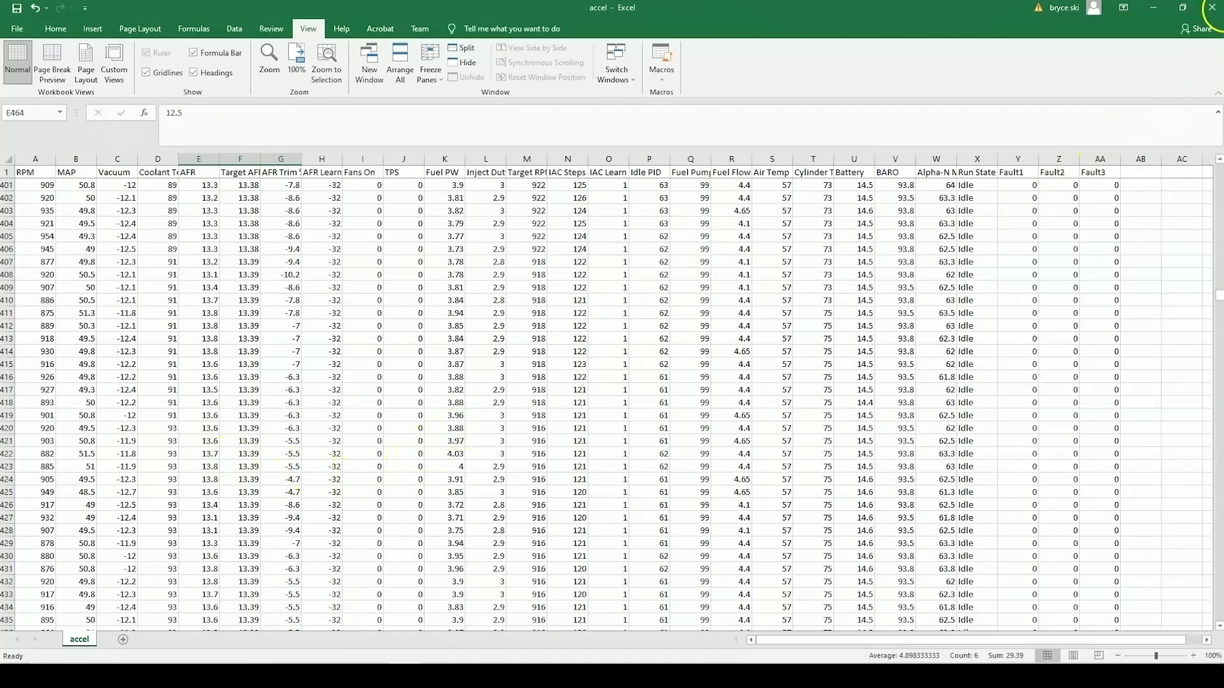
{"action": "left_click", "coordinate": [1213, 9]}
Answer the save prompt, then open the Fuel Pressure log from the datalogs folder
{"action": "left_click", "coordinate": [559, 350]}
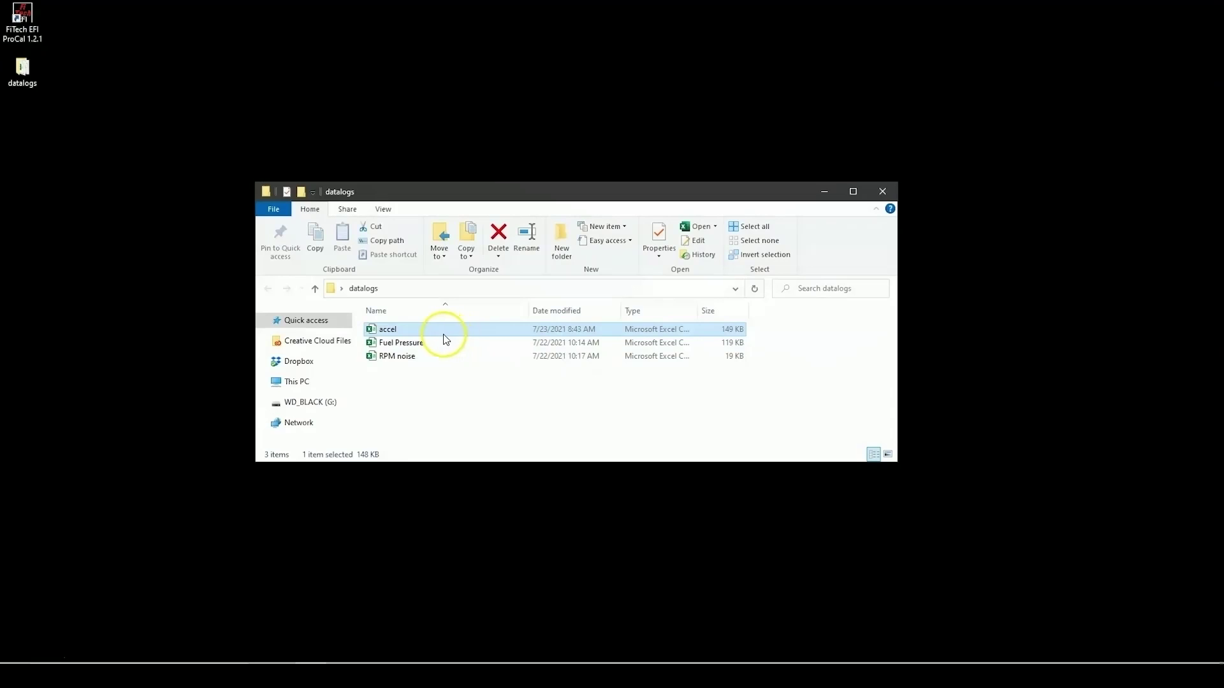
{"action": "double_click", "coordinate": [427, 342]}
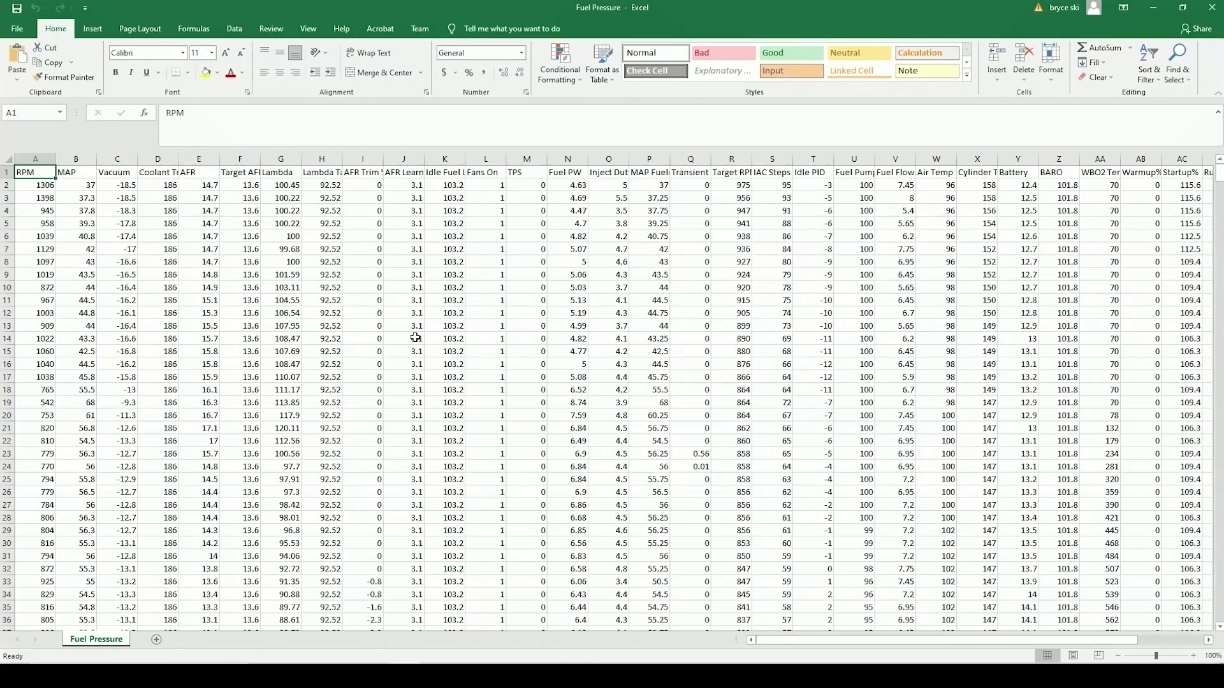
Fill the Fuel Pressure log's AFR cells E188:E204 yellow
{"action": "scroll", "coordinate": [401, 355], "scroll_direction": "down", "scroll_amount": 6}
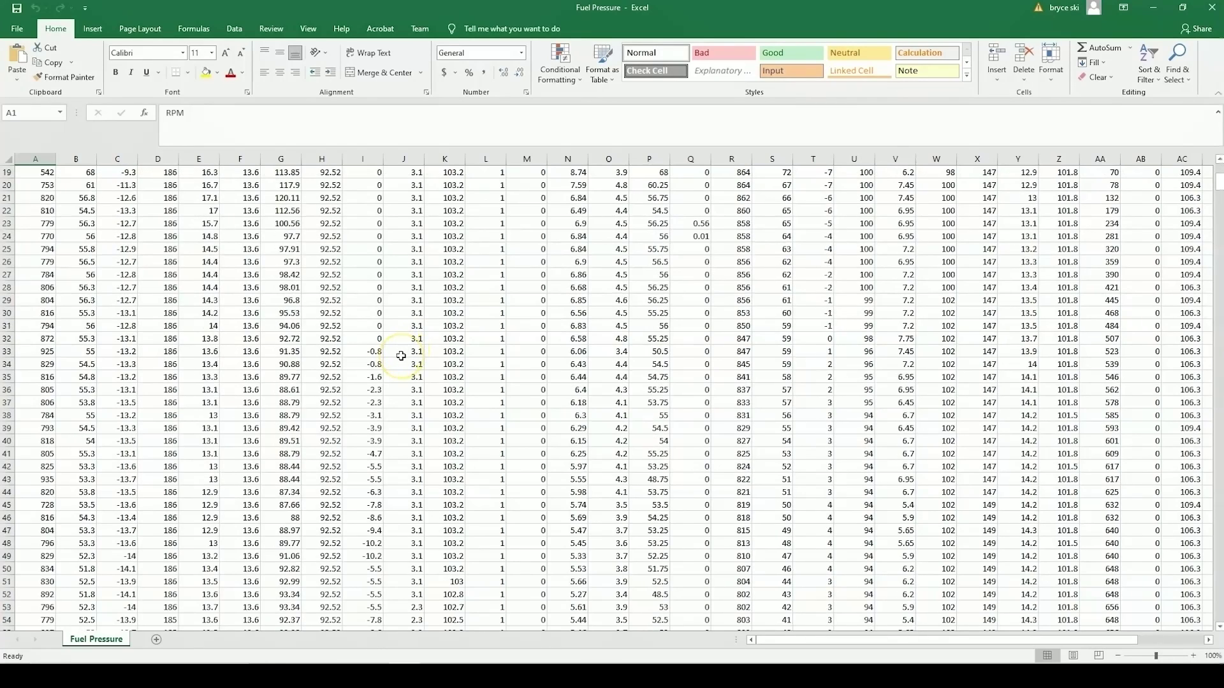
{"action": "scroll", "coordinate": [401, 356], "scroll_direction": "down", "scroll_amount": 16}
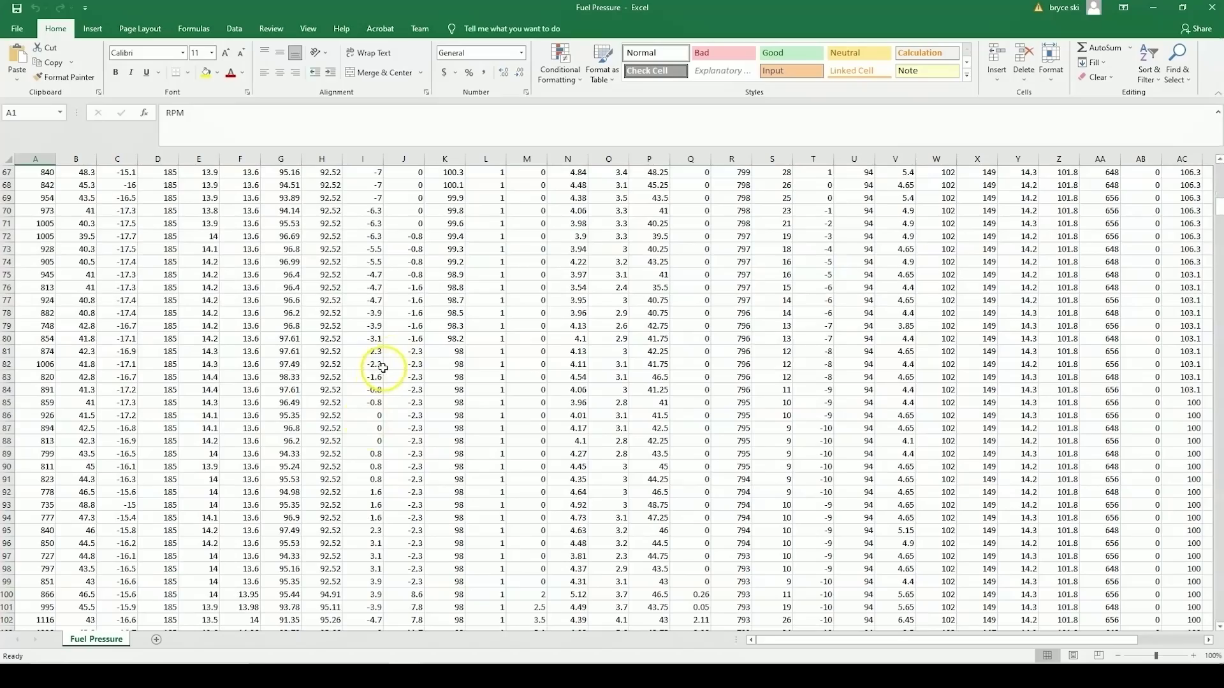
{"action": "scroll", "coordinate": [205, 382], "scroll_direction": "down", "scroll_amount": 20}
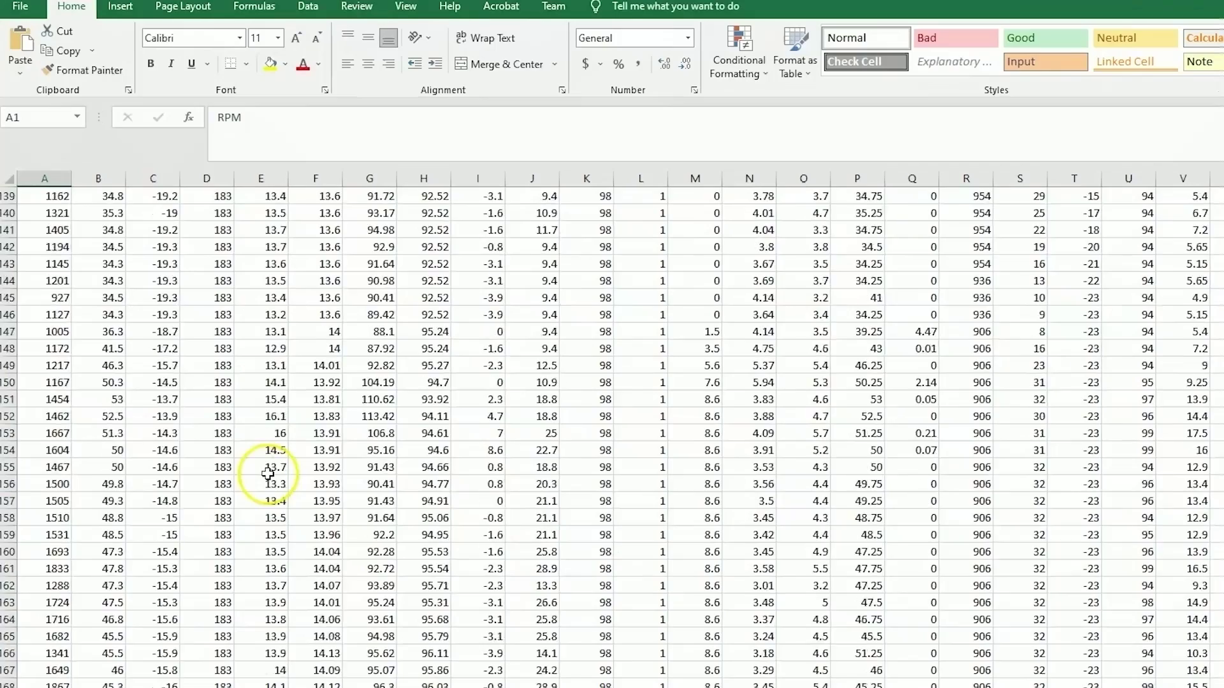
{"action": "scroll", "coordinate": [268, 474], "scroll_direction": "down", "scroll_amount": 4}
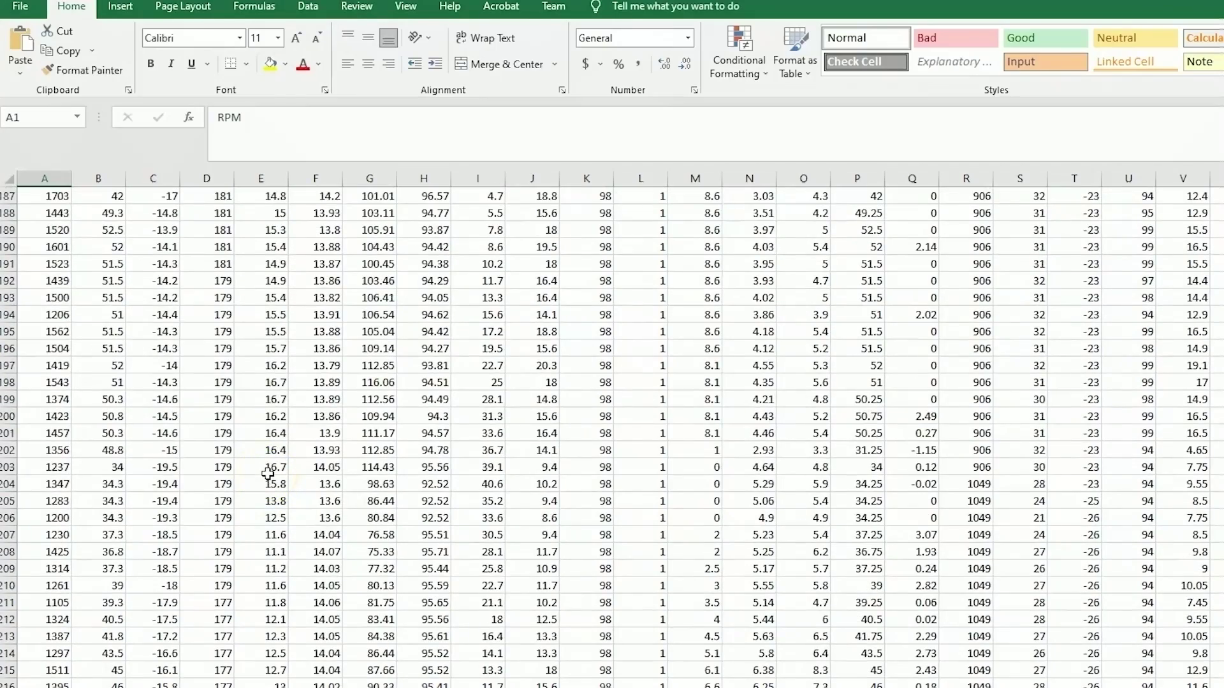
{"action": "scroll", "coordinate": [268, 473], "scroll_direction": "up", "scroll_amount": 1}
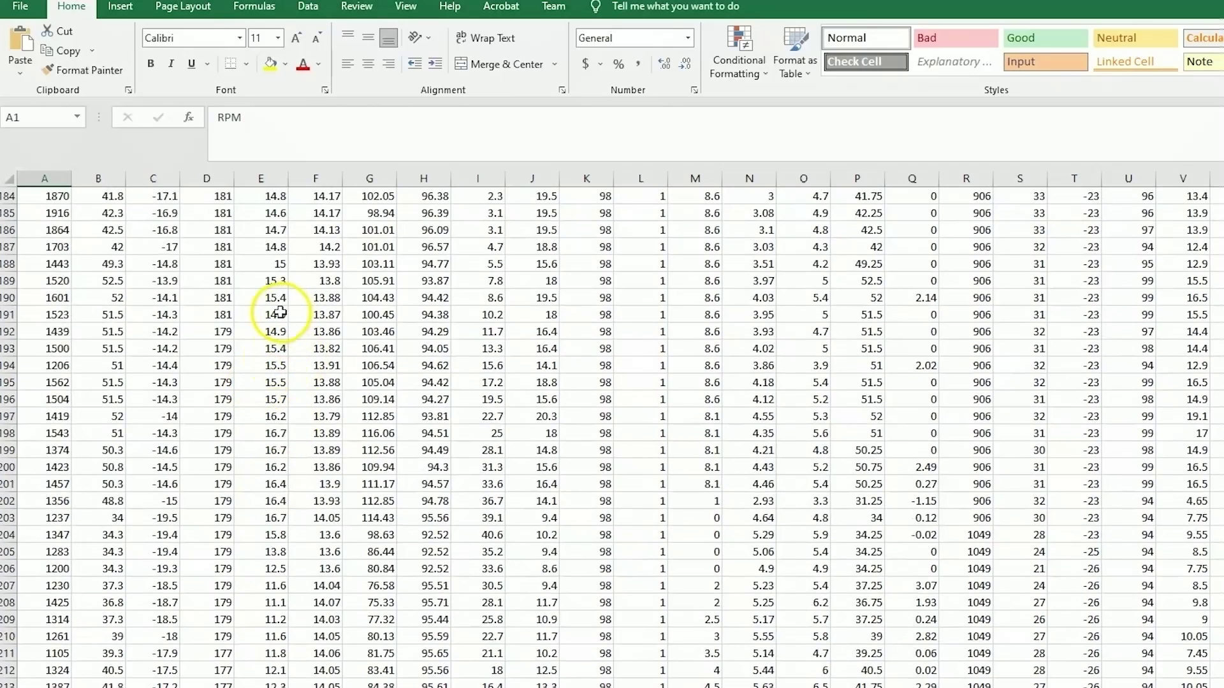
{"action": "left_click_drag", "start_coordinate": [279, 264], "coordinate": [255, 528]}
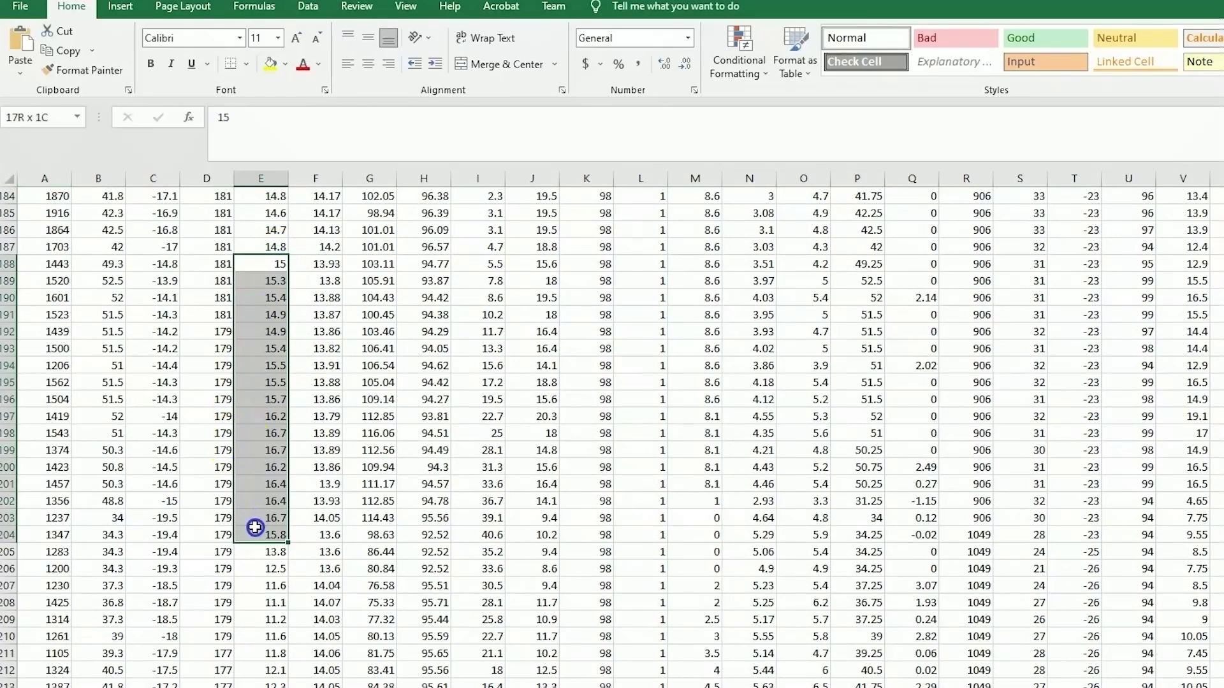
{"action": "right_click", "coordinate": [268, 513]}
{"action": "left_click", "coordinate": [342, 569]}
{"action": "left_click", "coordinate": [466, 365]}
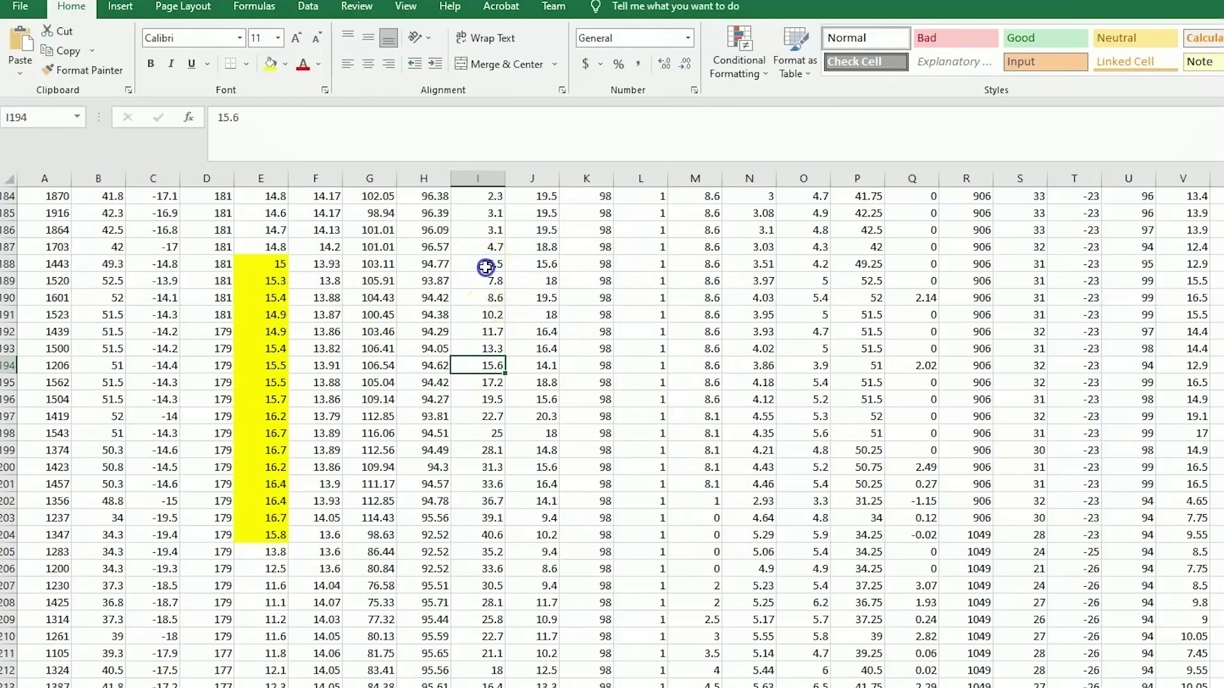
Check column I and AFR values around rows 188–205 and 290, then scroll back up
{"action": "left_click_drag", "start_coordinate": [487, 265], "coordinate": [468, 535]}
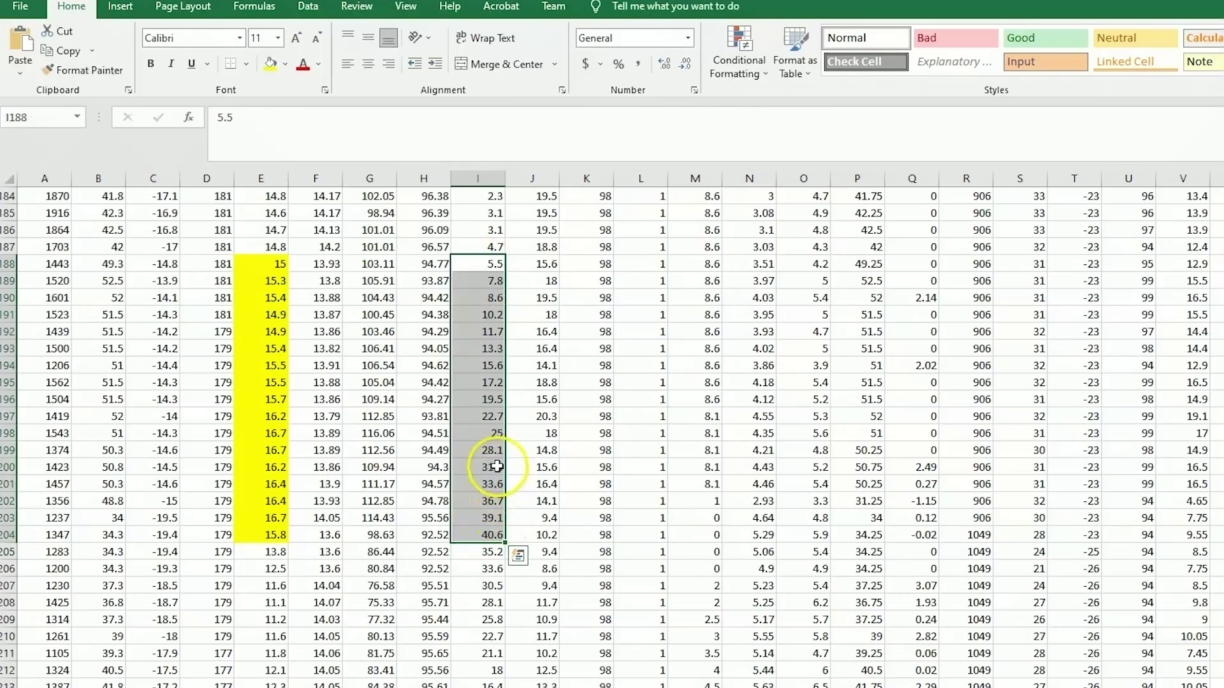
{"action": "left_click", "coordinate": [489, 534]}
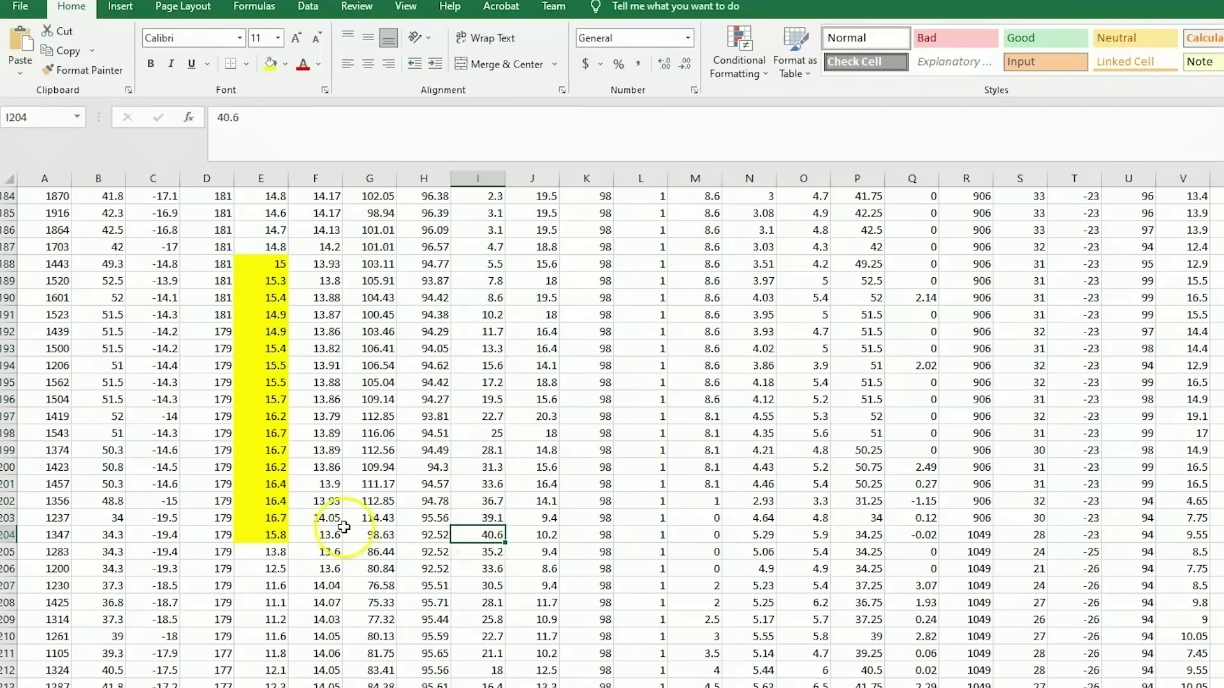
{"action": "left_click", "coordinate": [265, 539]}
{"action": "scroll", "coordinate": [266, 539], "scroll_direction": "down", "scroll_amount": 20}
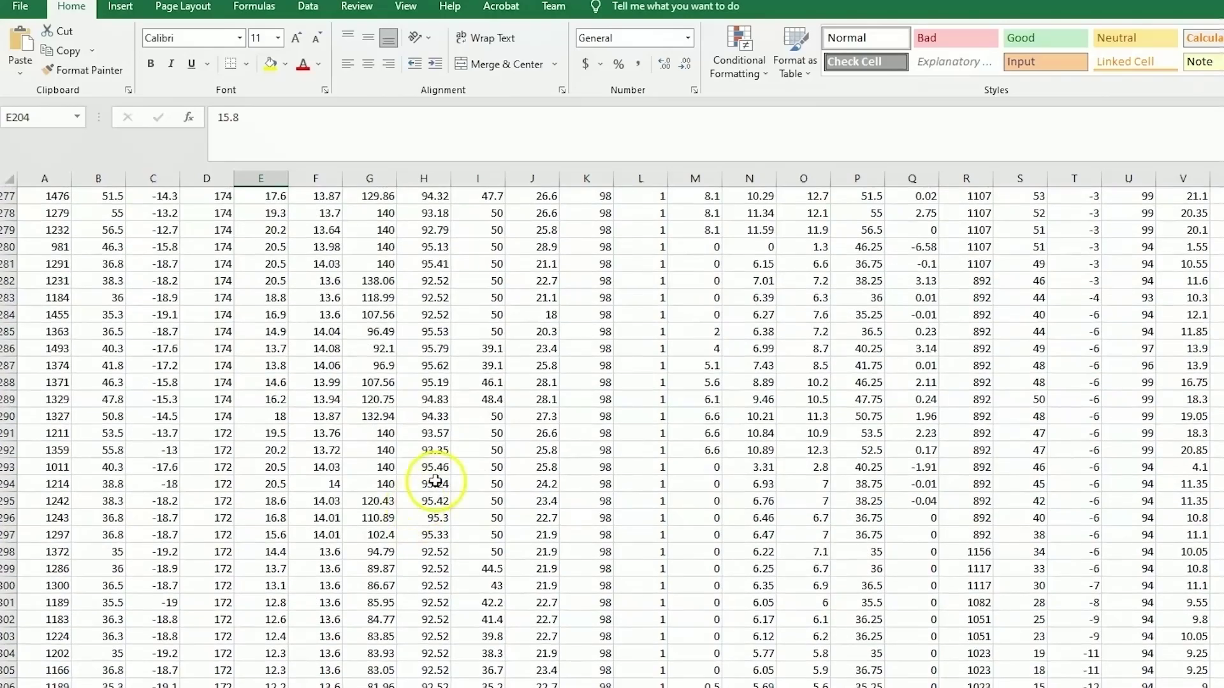
{"action": "scroll", "coordinate": [464, 487], "scroll_direction": "up", "scroll_amount": 1}
{"action": "left_click_drag", "start_coordinate": [487, 469], "coordinate": [484, 614]}
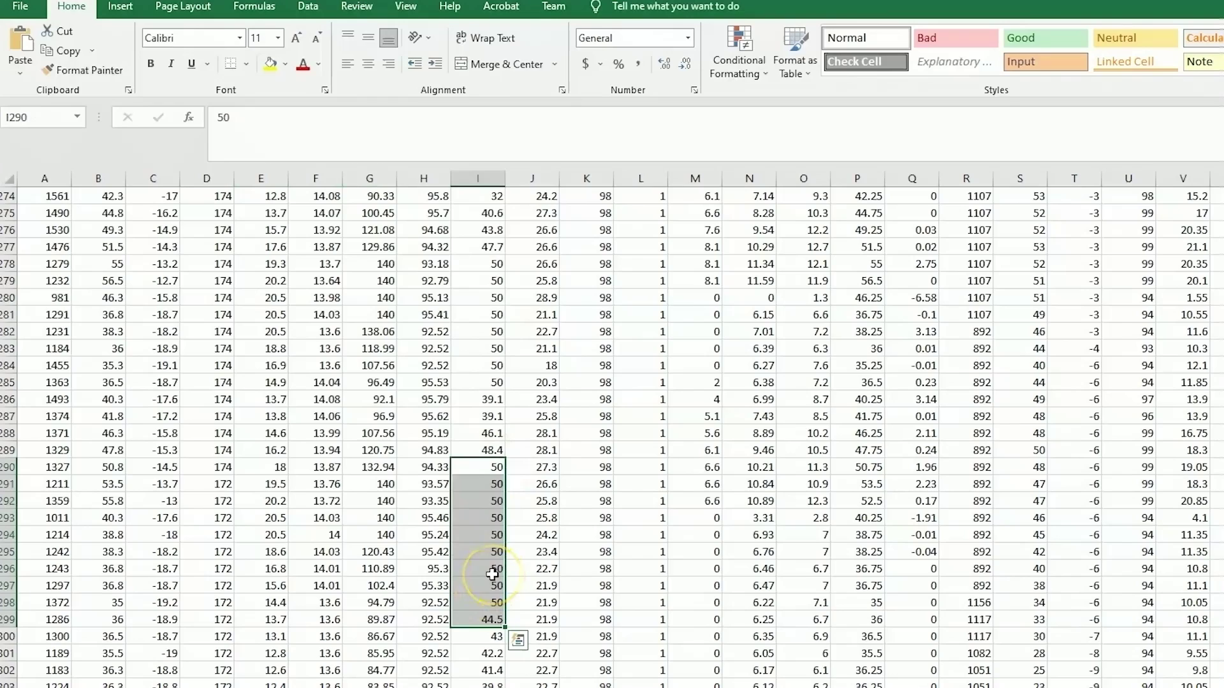
{"action": "scroll", "coordinate": [478, 564], "scroll_direction": "up", "scroll_amount": 20}
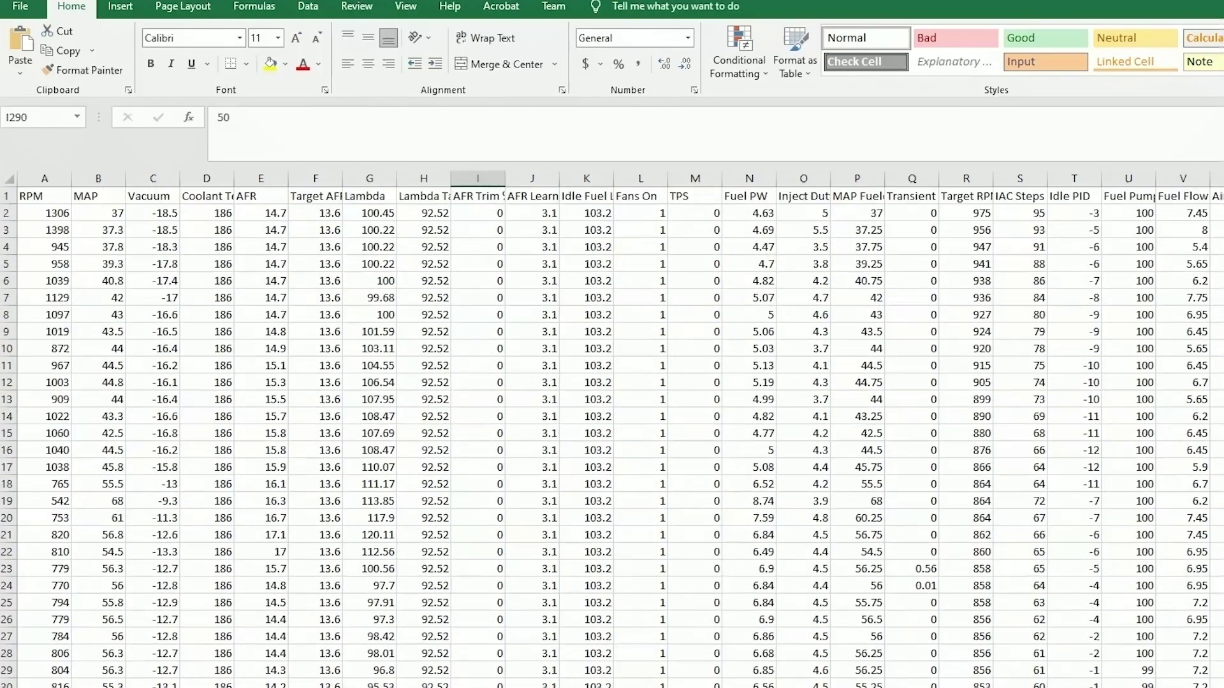
Freeze the header row and autofit column I to show AFR Trim % in full
{"action": "left_click", "coordinate": [405, 7]}
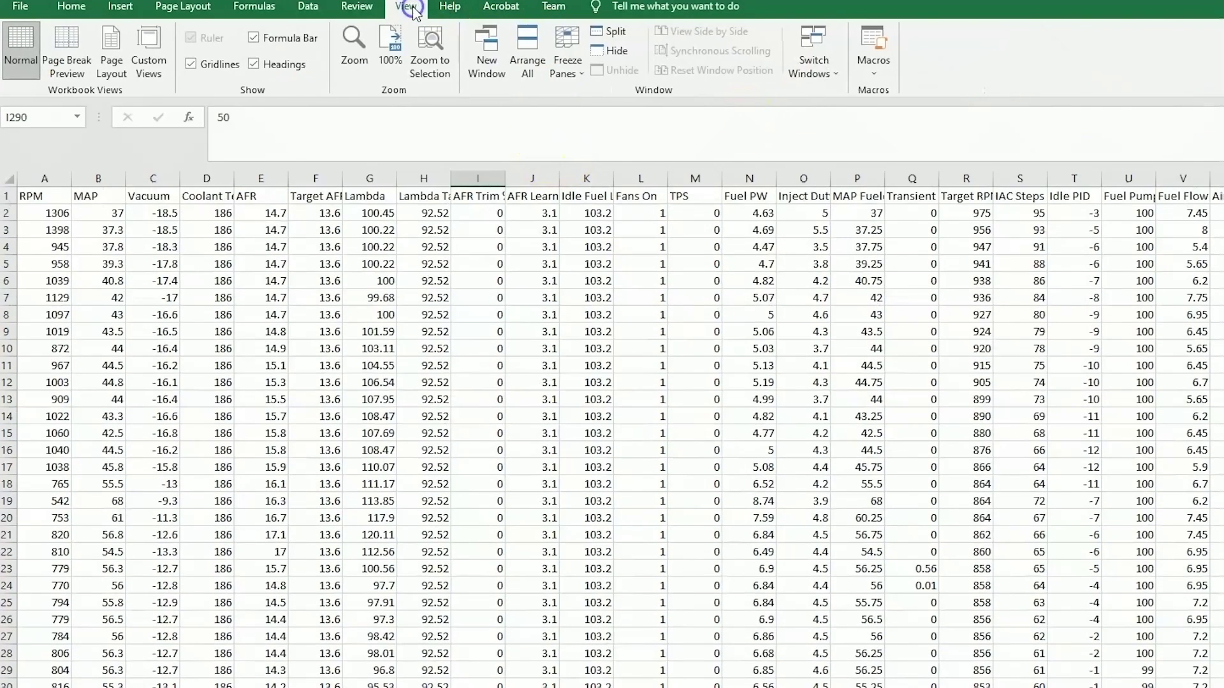
{"action": "left_click", "coordinate": [570, 64]}
{"action": "left_click", "coordinate": [640, 135]}
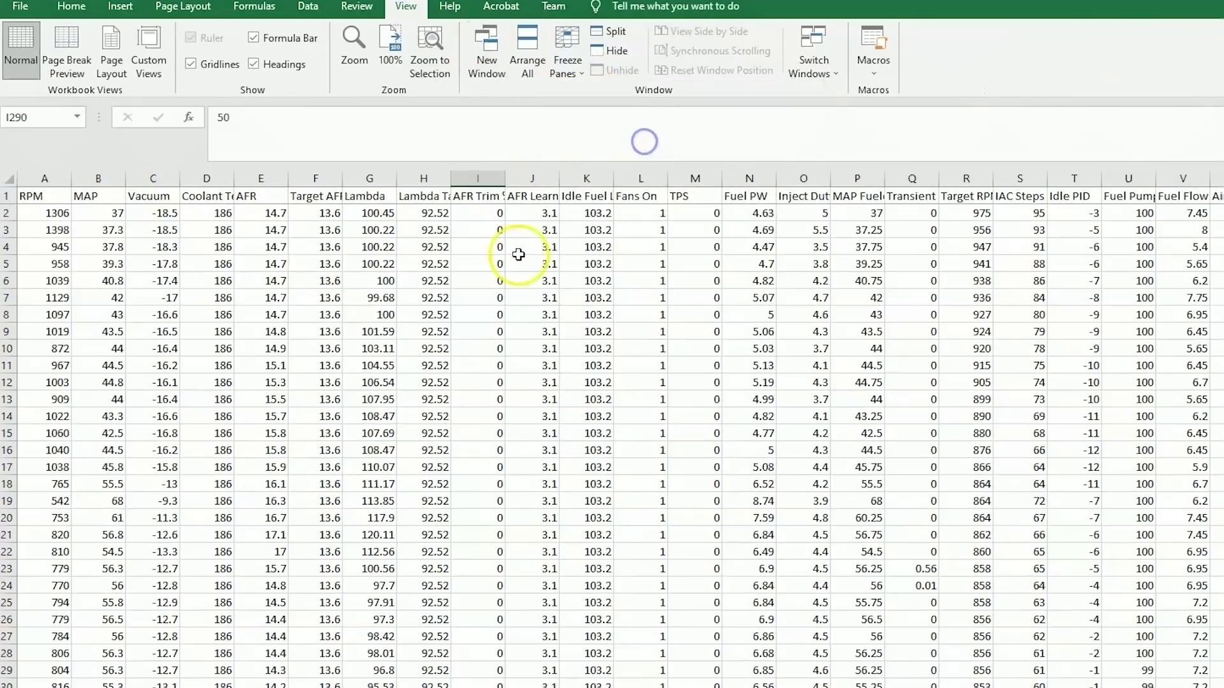
{"action": "scroll", "coordinate": [503, 202], "scroll_direction": "down", "scroll_amount": 20}
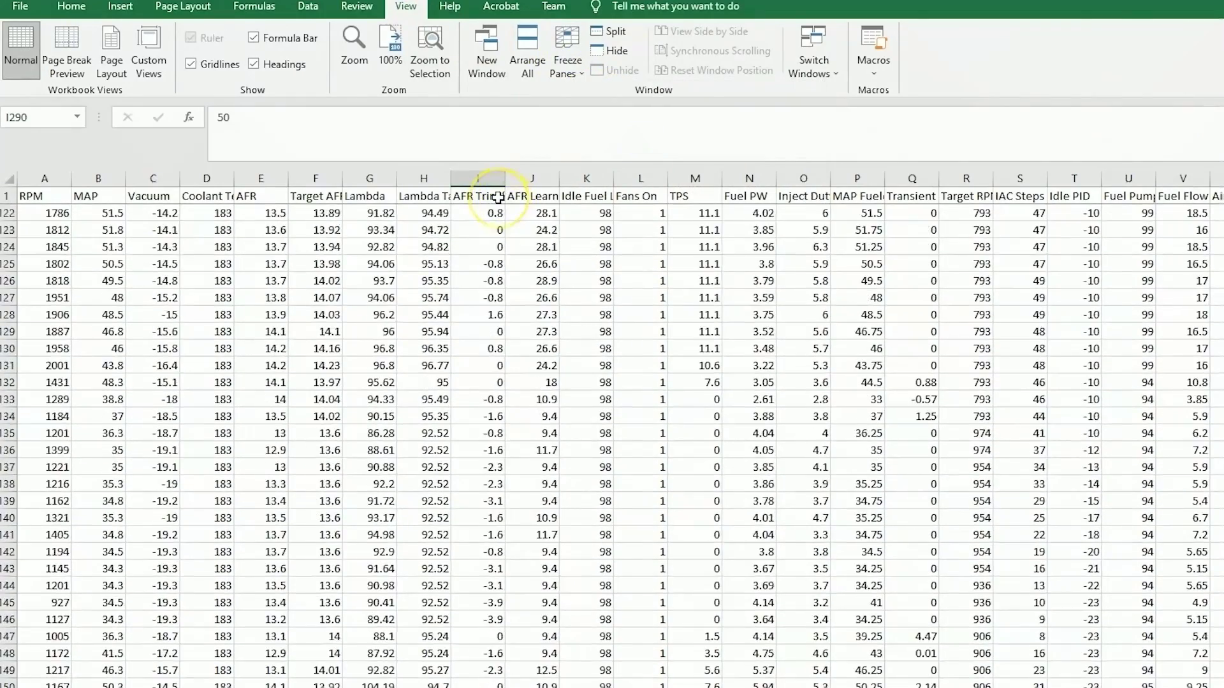
{"action": "left_click_drag", "start_coordinate": [491, 229], "coordinate": [489, 352]}
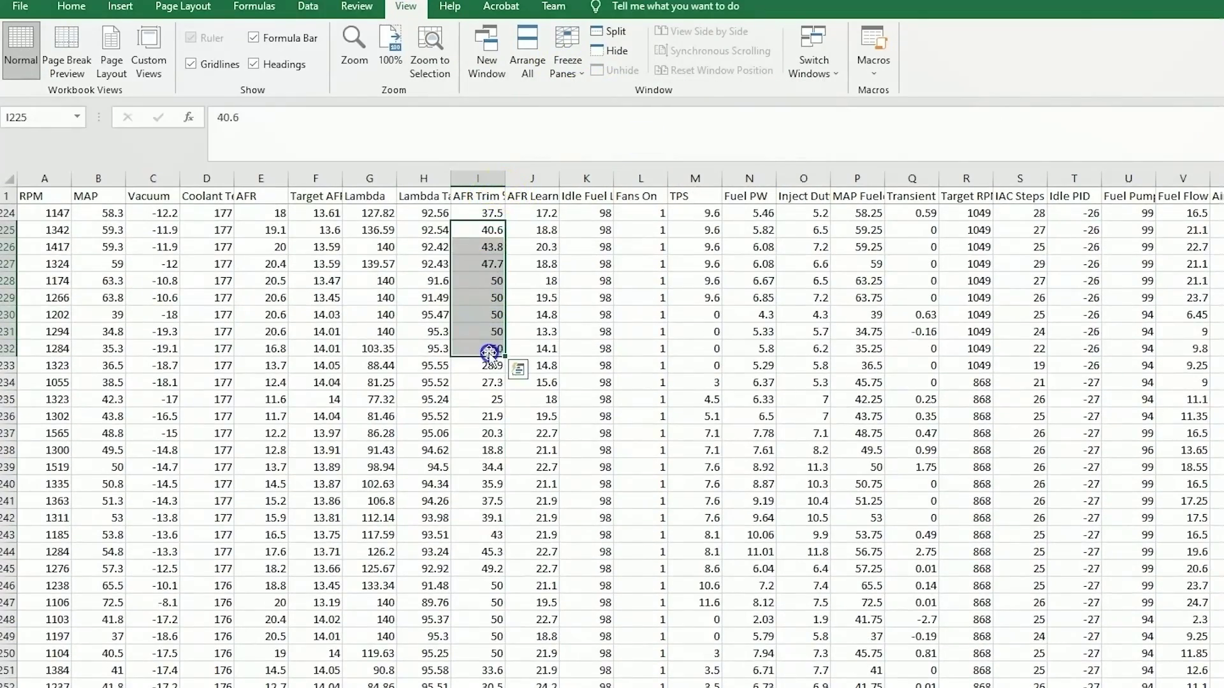
{"action": "double_click", "coordinate": [506, 177]}
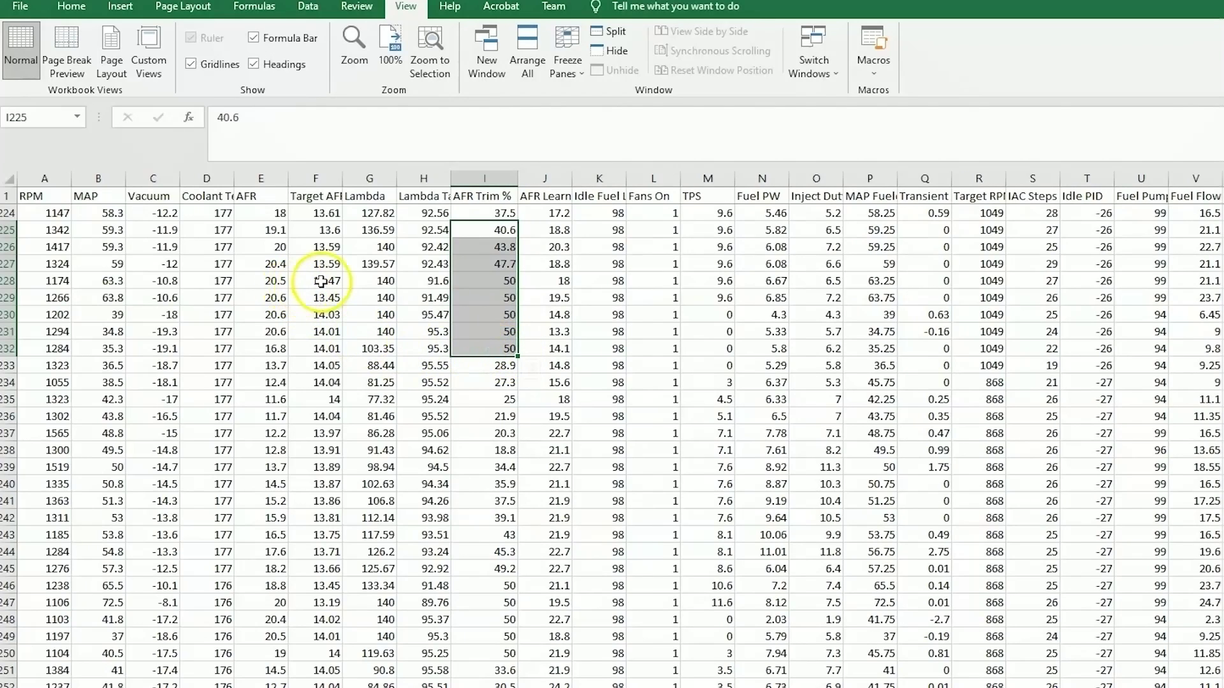
Review Target AFR, lean AFR and TPS readings in rows 226–233, then open the RPM noise log
{"action": "left_click_drag", "start_coordinate": [320, 282], "coordinate": [326, 349]}
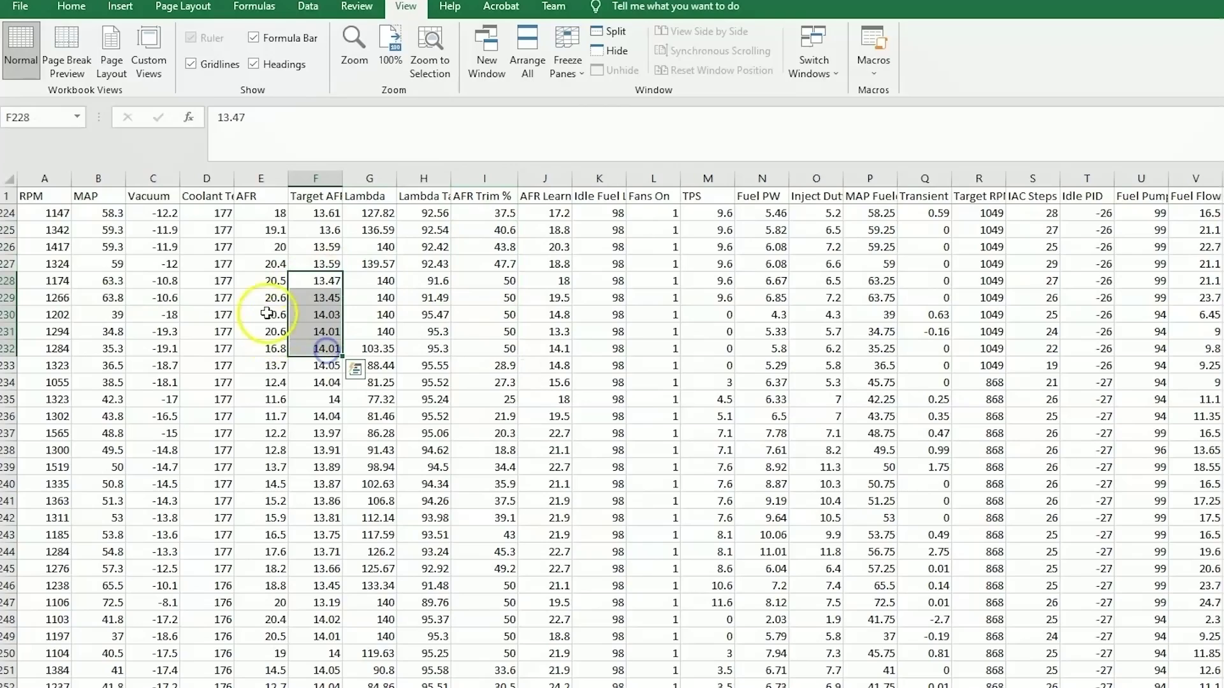
{"action": "left_click_drag", "start_coordinate": [262, 264], "coordinate": [261, 359]}
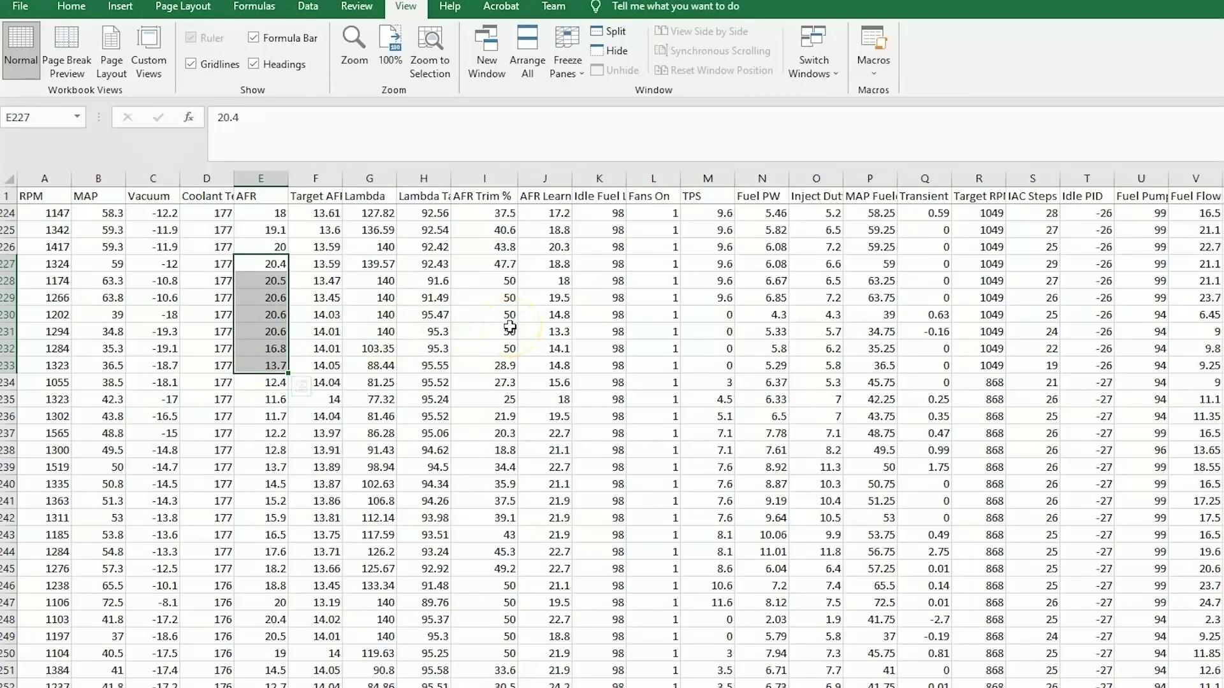
{"action": "left_click_drag", "start_coordinate": [708, 246], "coordinate": [716, 297]}
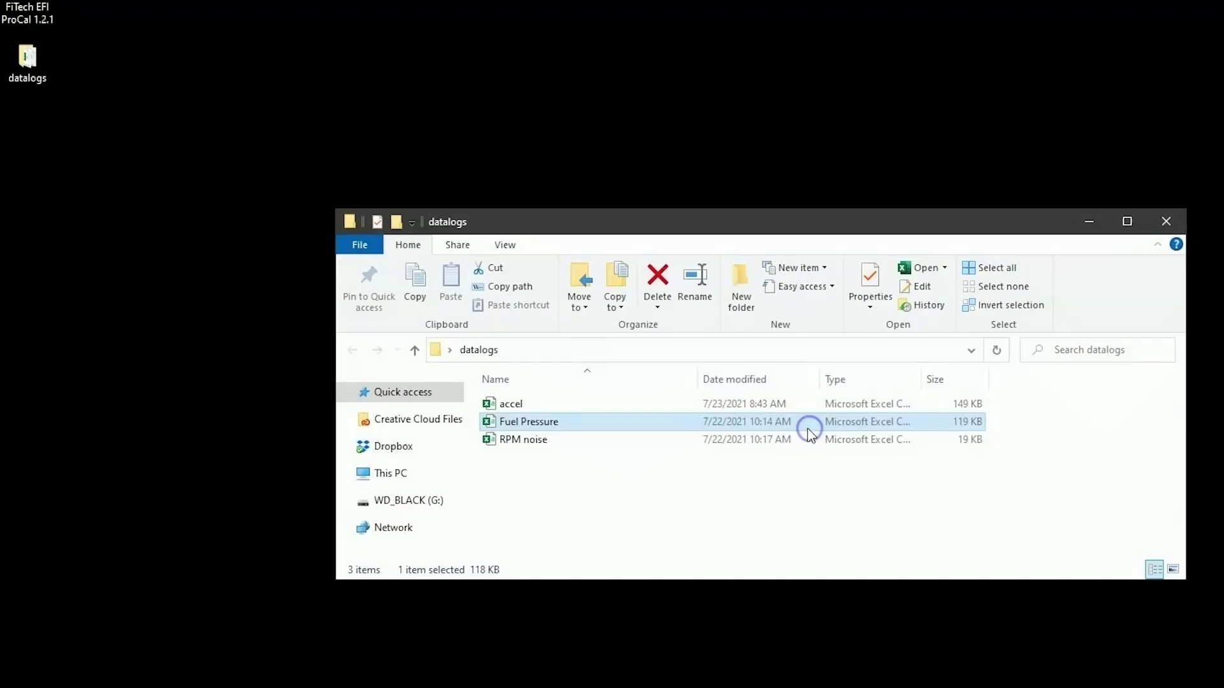
{"action": "left_click", "coordinate": [594, 449]}
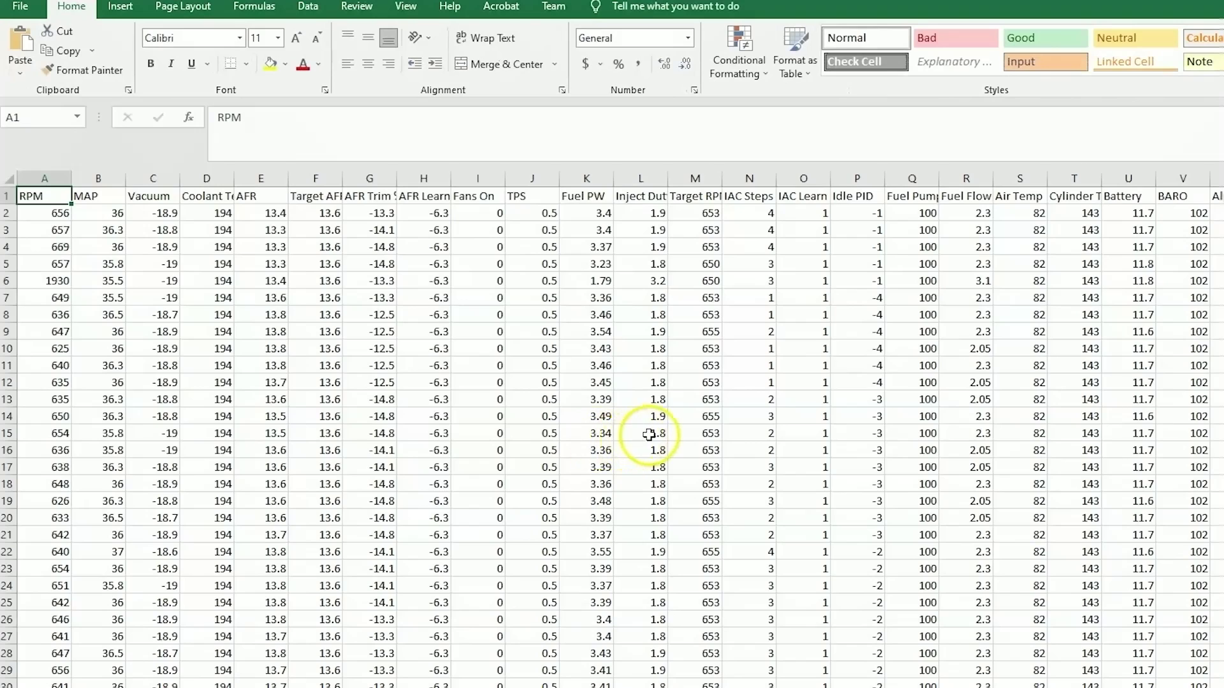
Freeze the RPM noise log's top header row
{"action": "left_click", "coordinate": [406, 7]}
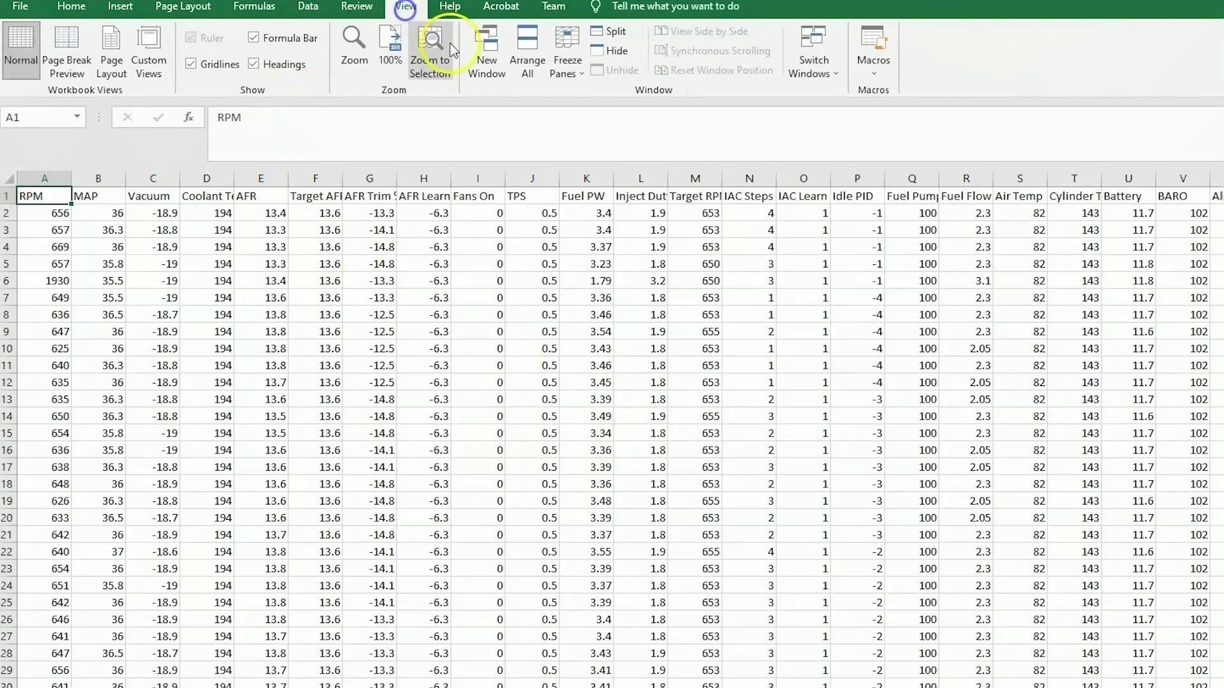
{"action": "left_click", "coordinate": [561, 64]}
{"action": "left_click", "coordinate": [596, 135]}
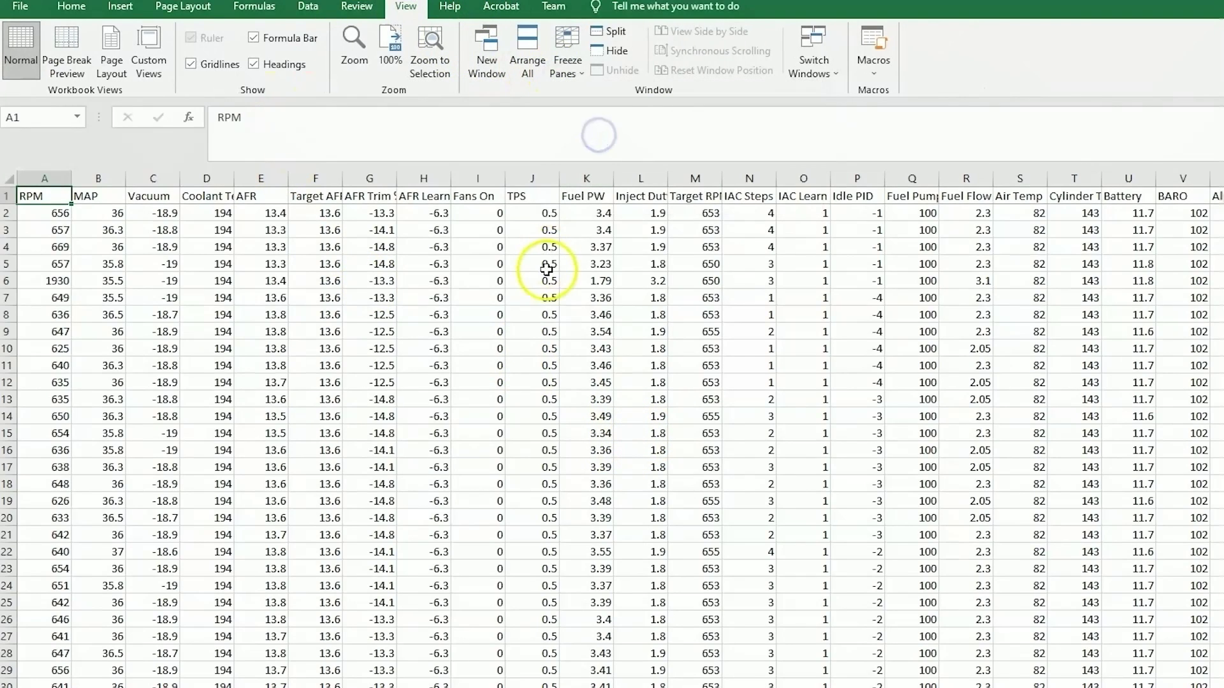
{"action": "scroll", "coordinate": [835, 254], "scroll_direction": "down", "scroll_amount": 10}
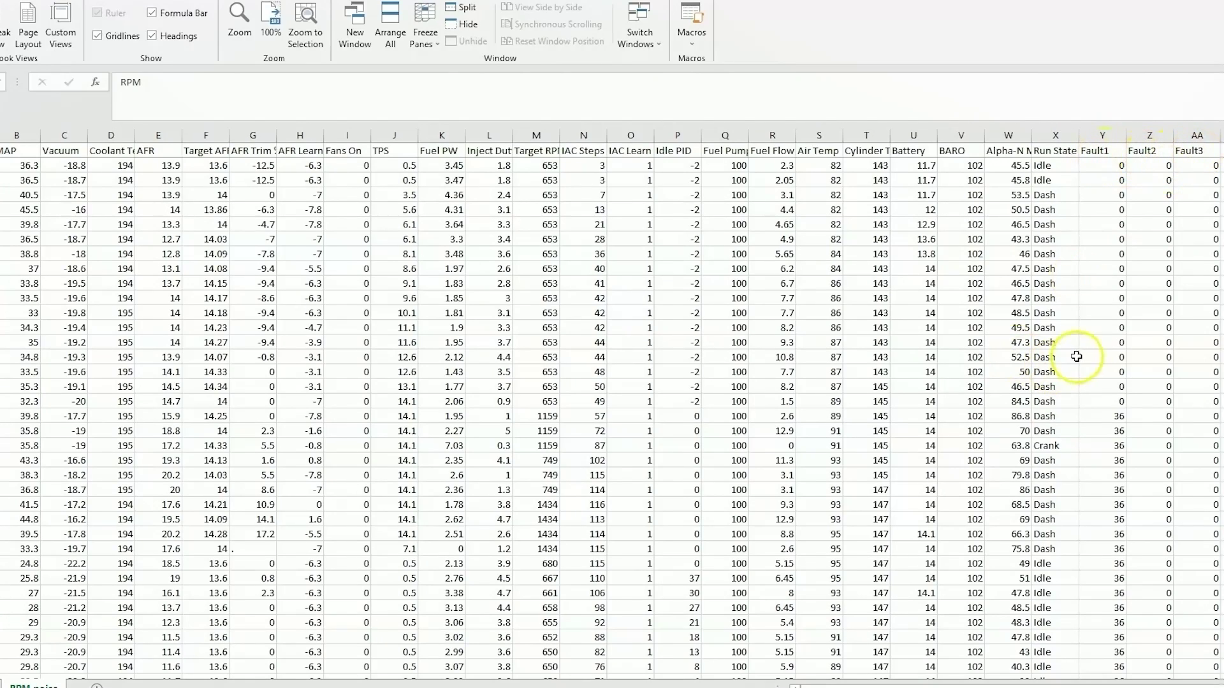
Select the consecutive Fault1 entries reading code 36
{"action": "left_click_drag", "start_coordinate": [1102, 342], "coordinate": [1102, 666]}
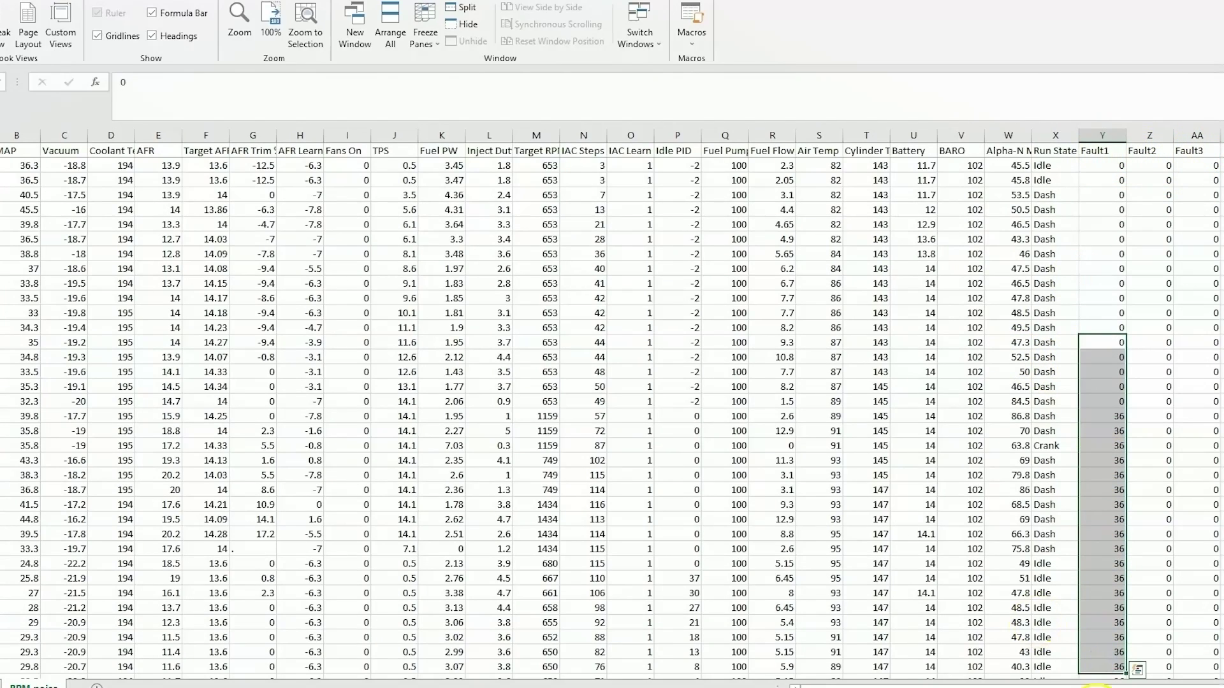
{"action": "scroll", "coordinate": [1101, 444], "scroll_direction": "down", "scroll_amount": 3}
{"action": "left_click", "coordinate": [1120, 369]}
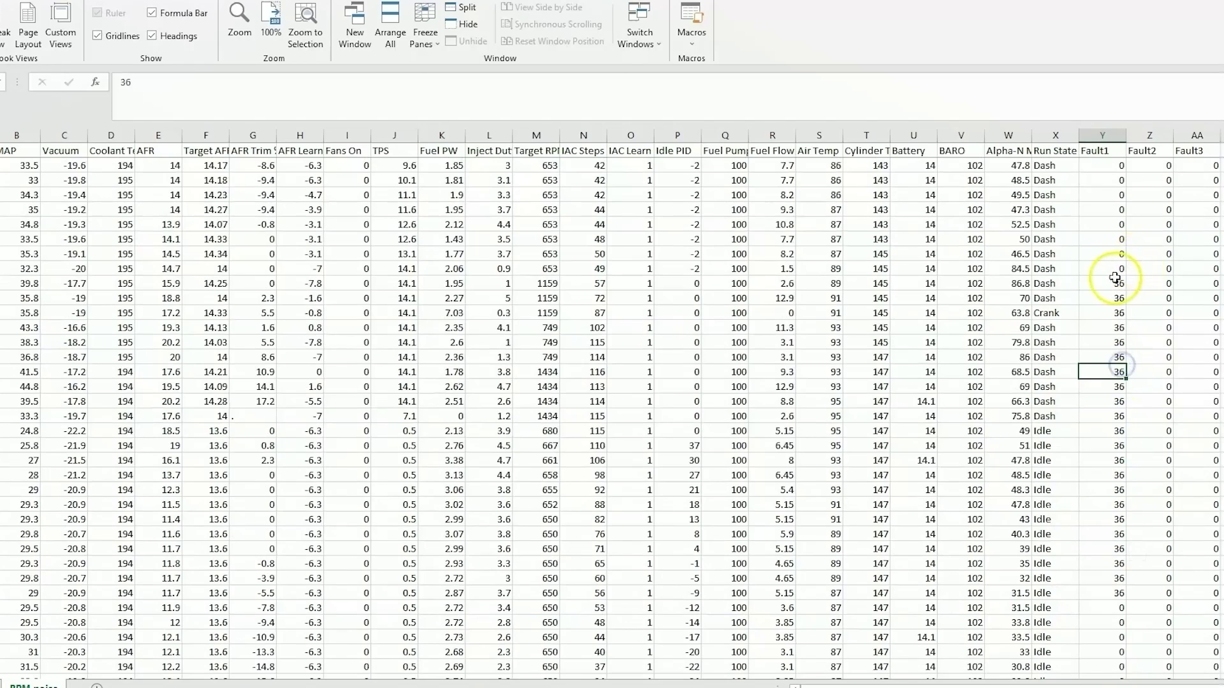
{"action": "left_click_drag", "start_coordinate": [1113, 281], "coordinate": [1090, 598]}
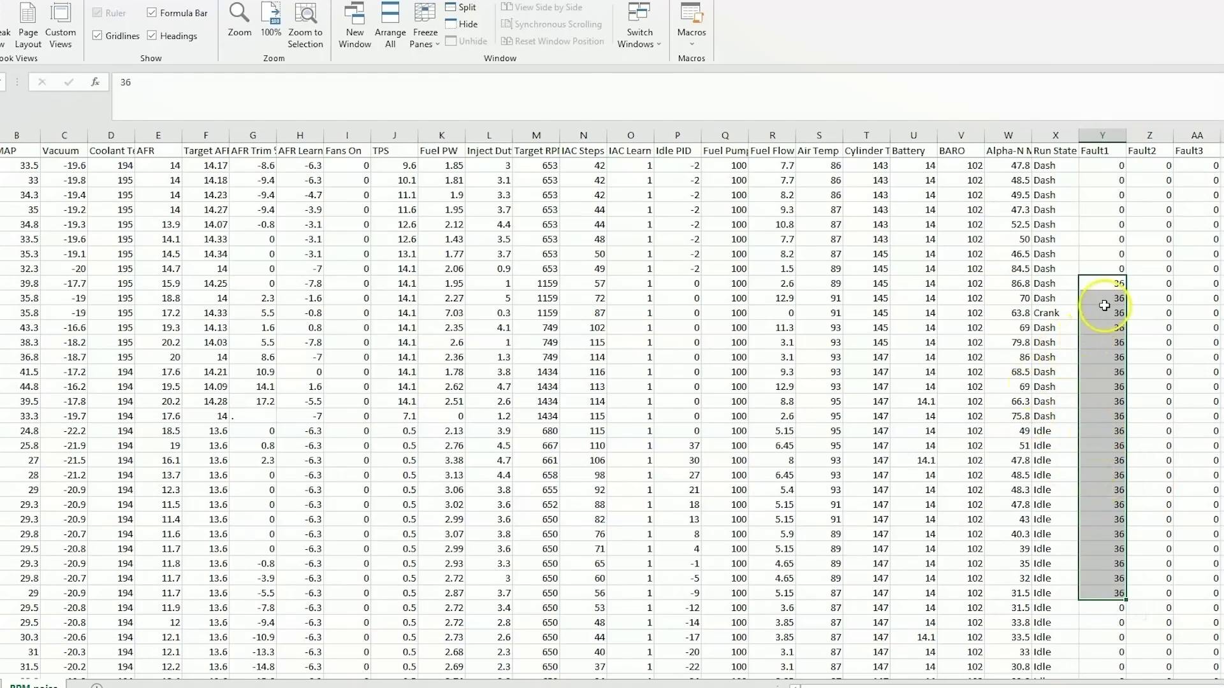
{"action": "left_click_drag", "start_coordinate": [1101, 284], "coordinate": [1100, 586]}
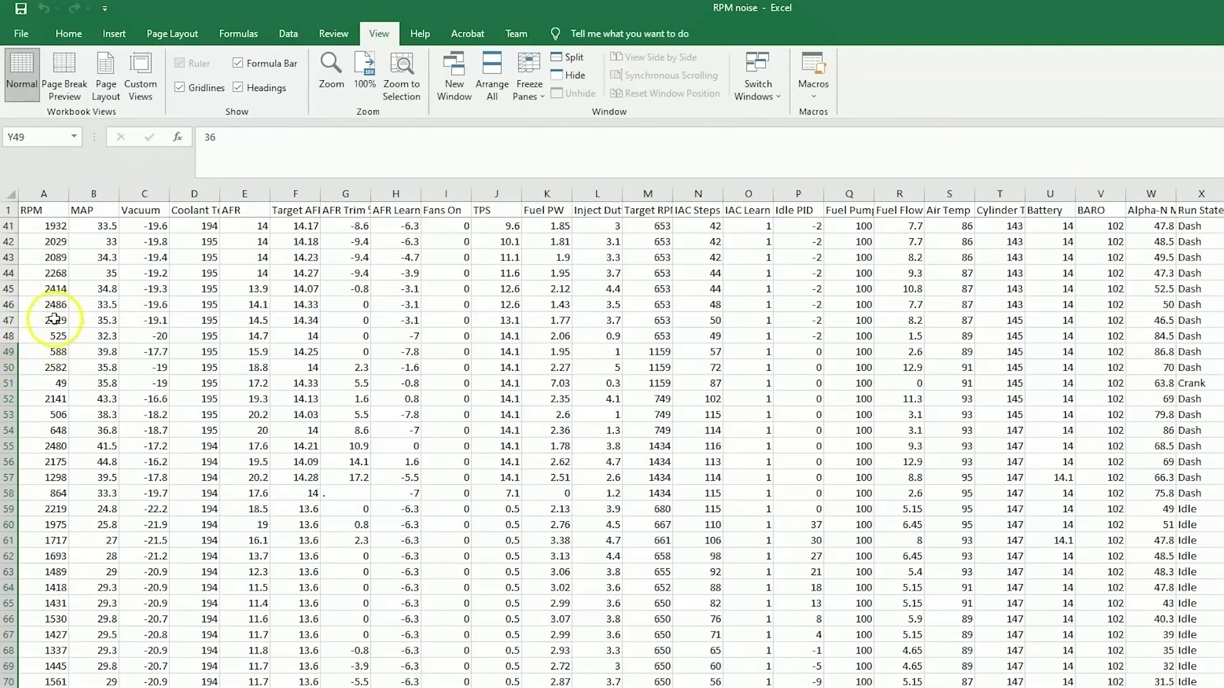
{"action": "left_click_drag", "start_coordinate": [54, 318], "coordinate": [34, 662]}
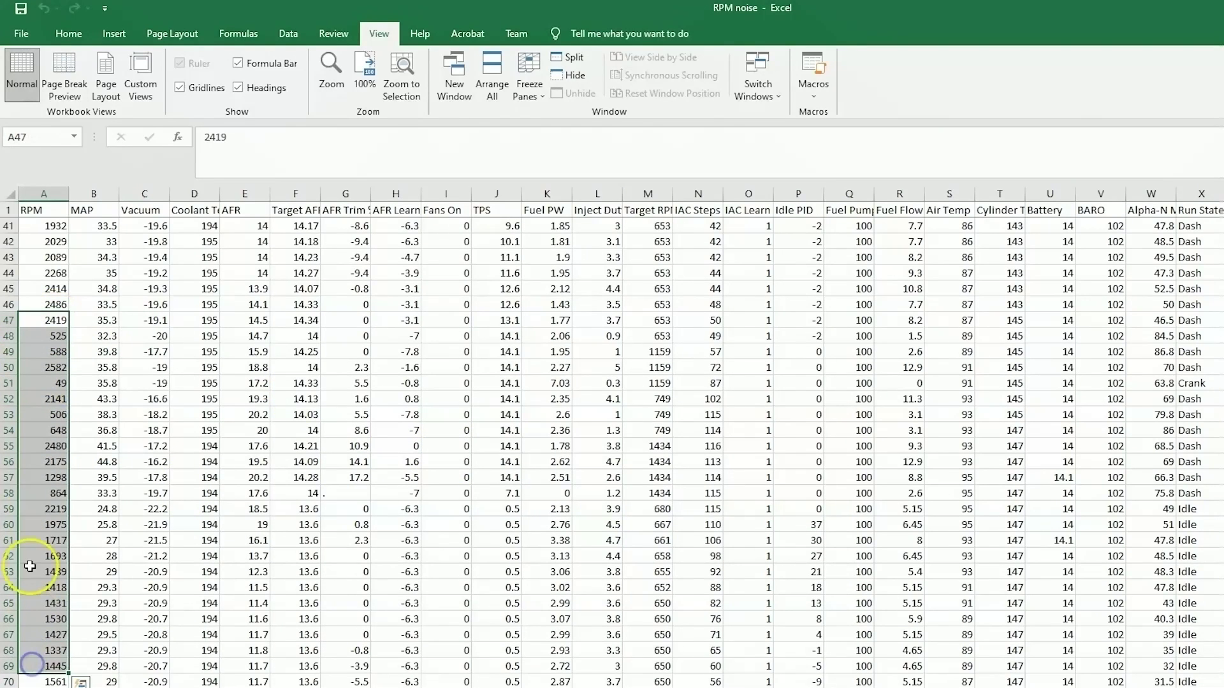
{"action": "left_click", "coordinate": [56, 319]}
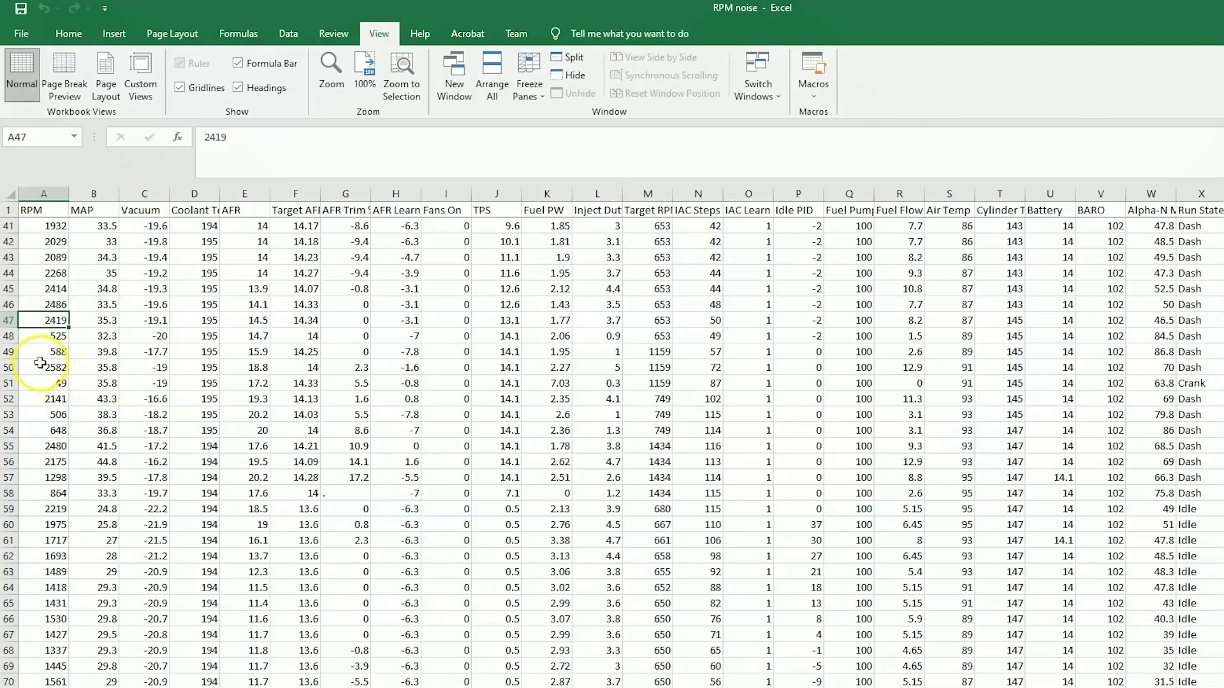
{"action": "left_click_drag", "start_coordinate": [39, 305], "coordinate": [36, 422]}
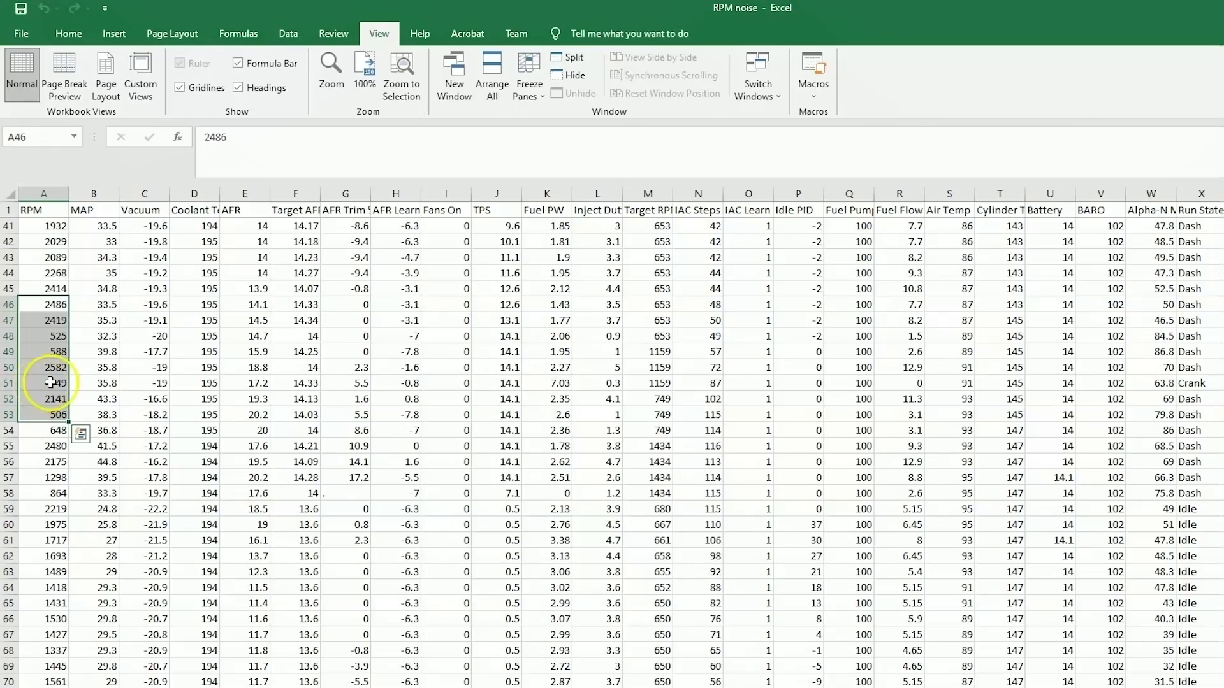
{"action": "mouse_move", "coordinate": [71, 383]}
{"action": "left_mouse_down"}
{"action": "mouse_move", "coordinate": [273, 379]}
{"action": "mouse_move", "coordinate": [264, 347]}
{"action": "mouse_move", "coordinate": [99, 338]}
{"action": "mouse_move", "coordinate": [52, 377]}
{"action": "left_mouse_up"}
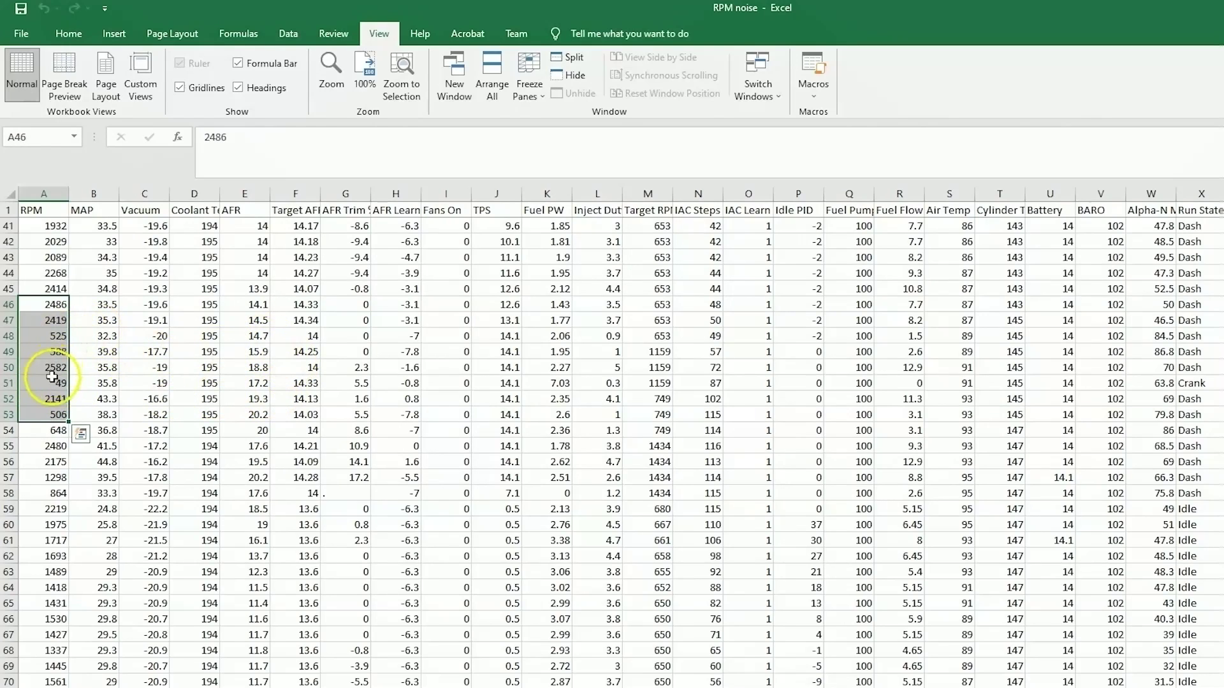
{"action": "left_click", "coordinate": [52, 382]}
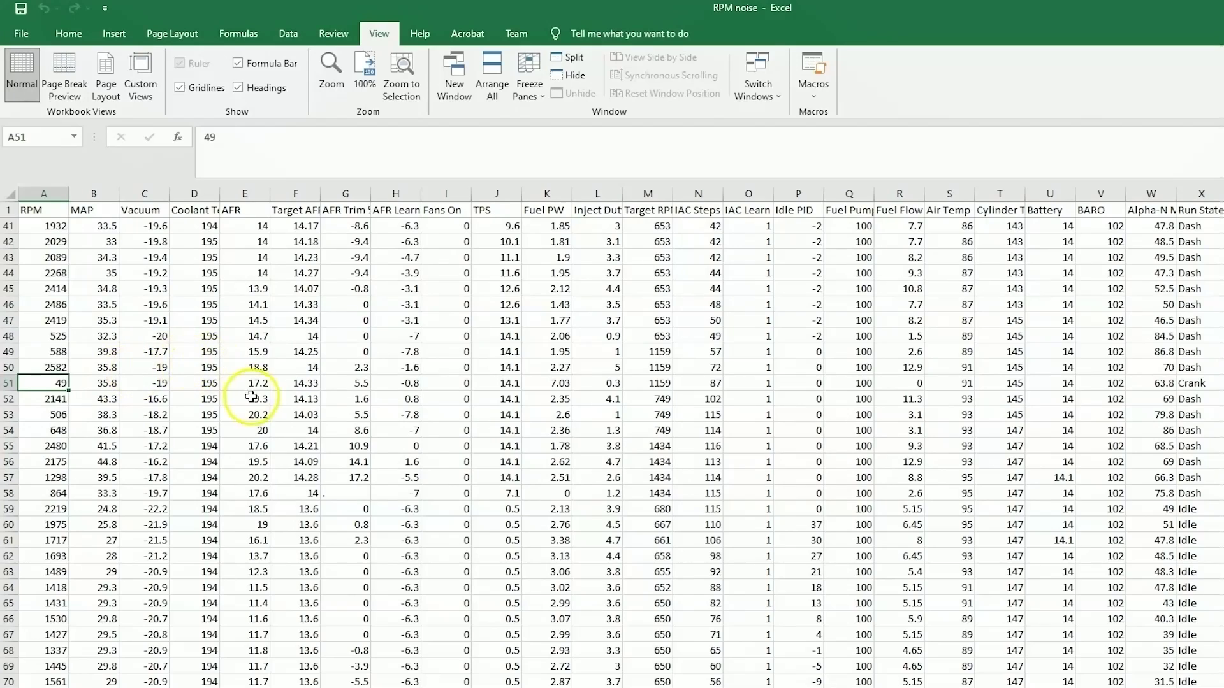
{"action": "left_click_drag", "start_coordinate": [247, 351], "coordinate": [252, 411]}
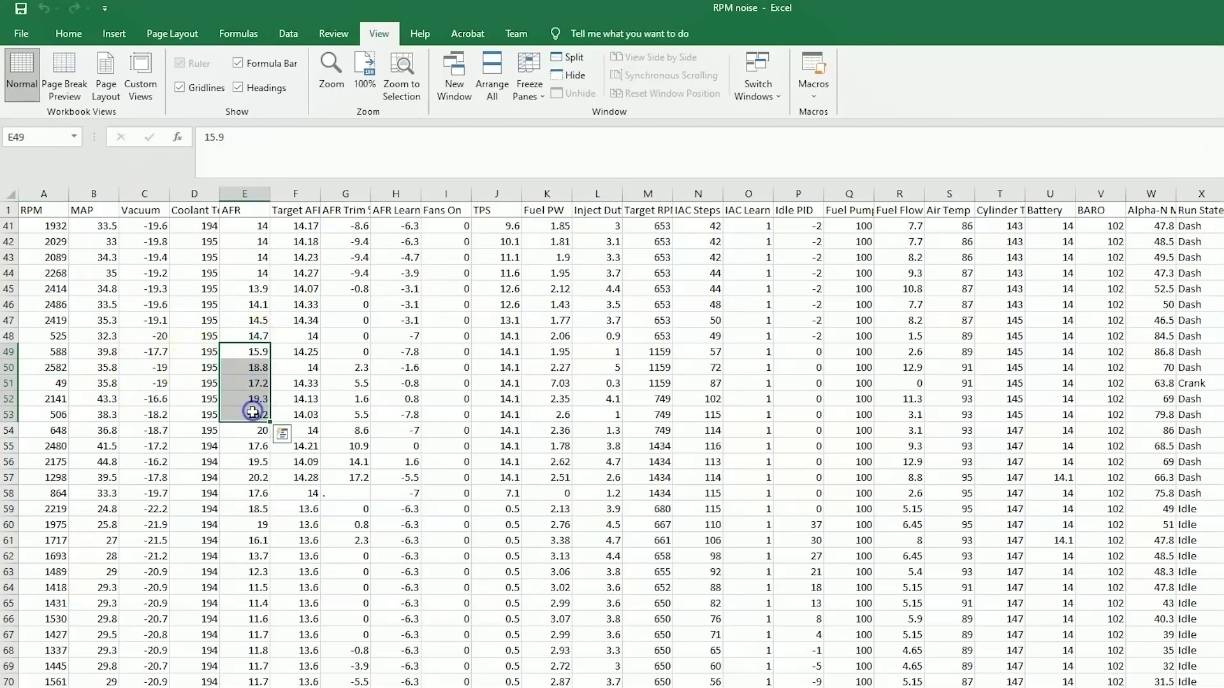
{"action": "right_click", "coordinate": [284, 448]}
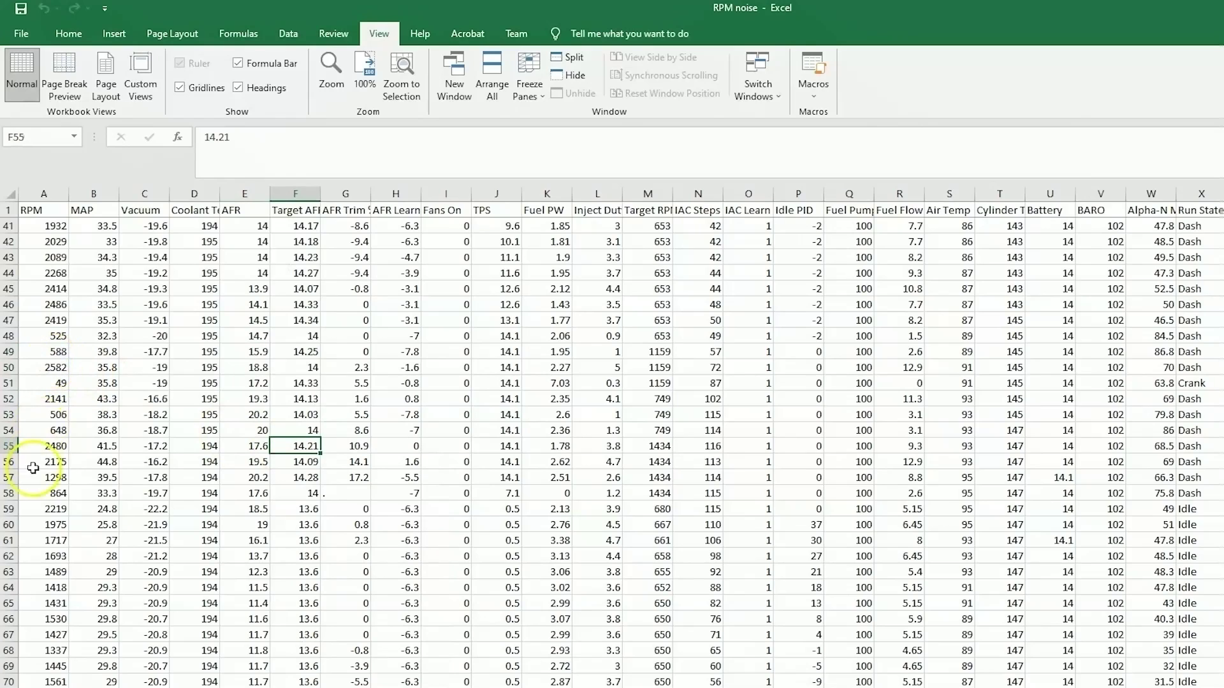
{"action": "left_click_drag", "start_coordinate": [51, 555], "coordinate": [51, 637]}
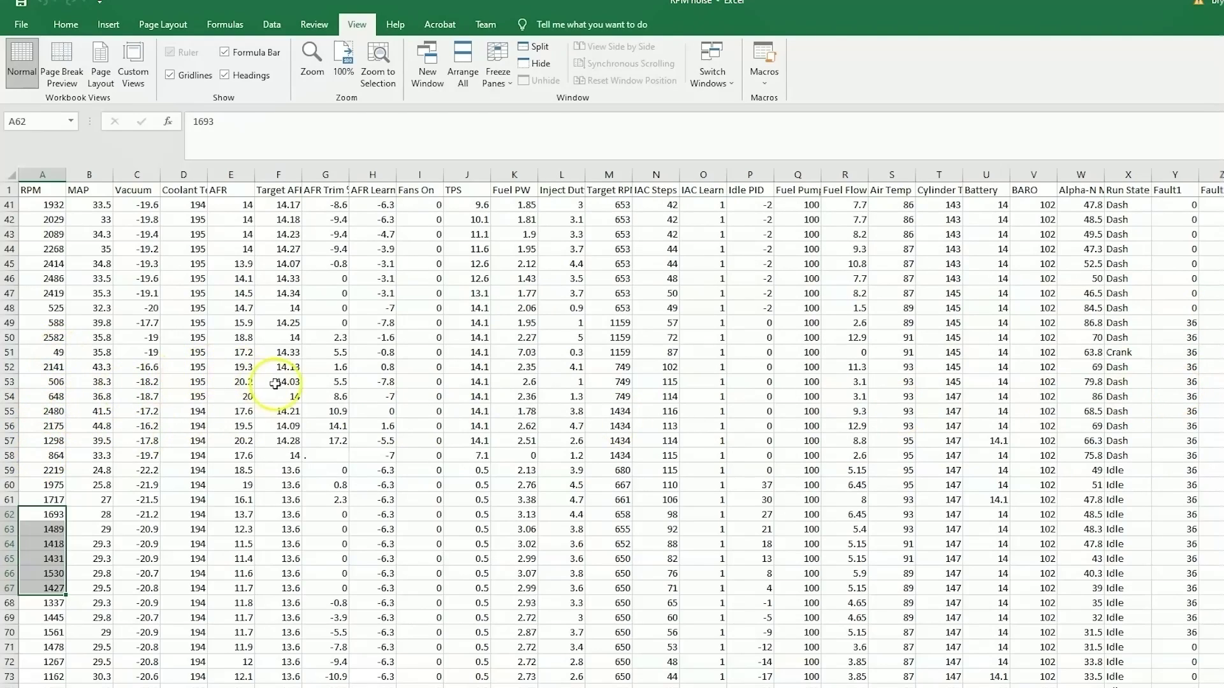
{"action": "left_click_drag", "start_coordinate": [50, 323], "coordinate": [31, 435]}
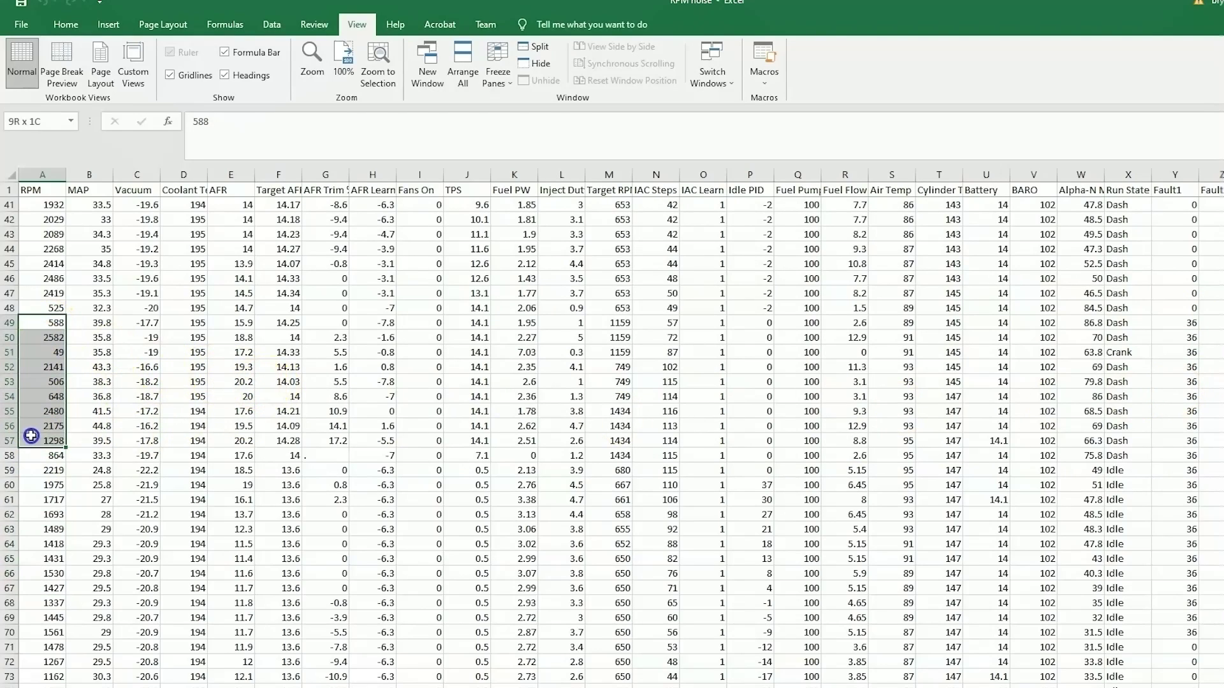
{"action": "left_click_drag", "start_coordinate": [230, 308], "coordinate": [231, 469]}
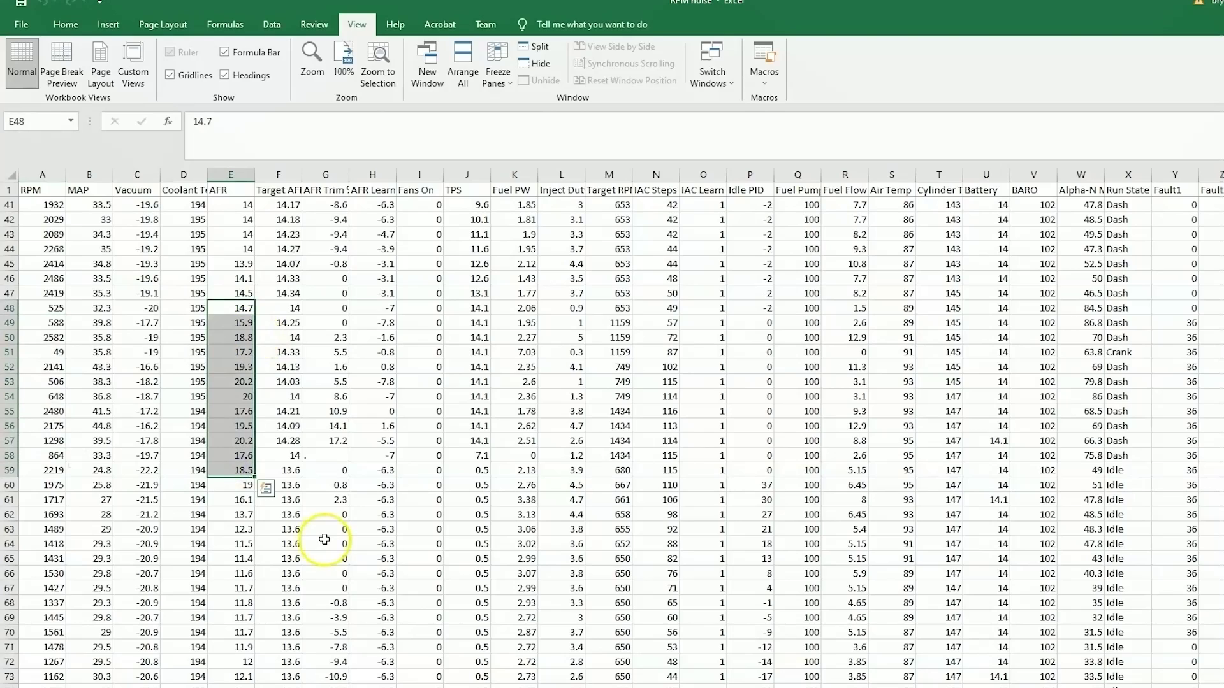